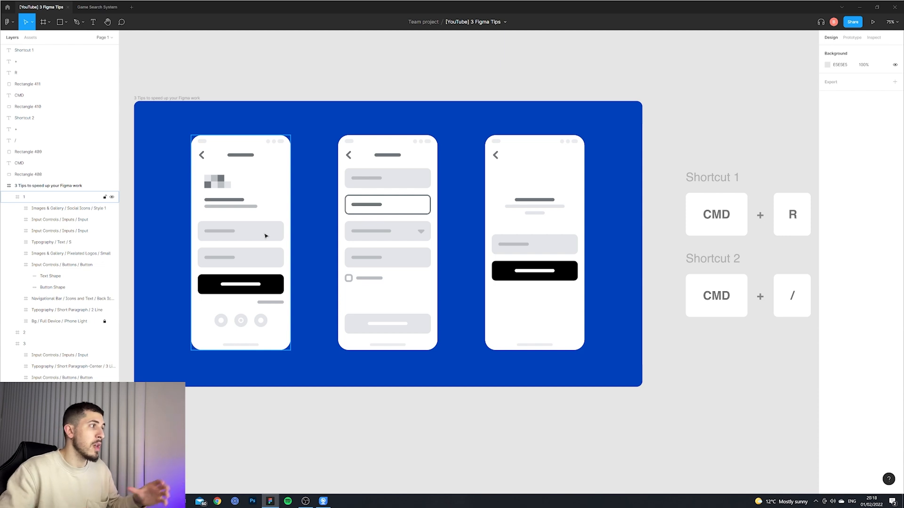
Select both input fields in the first phone screen together.
left_click(265, 235)
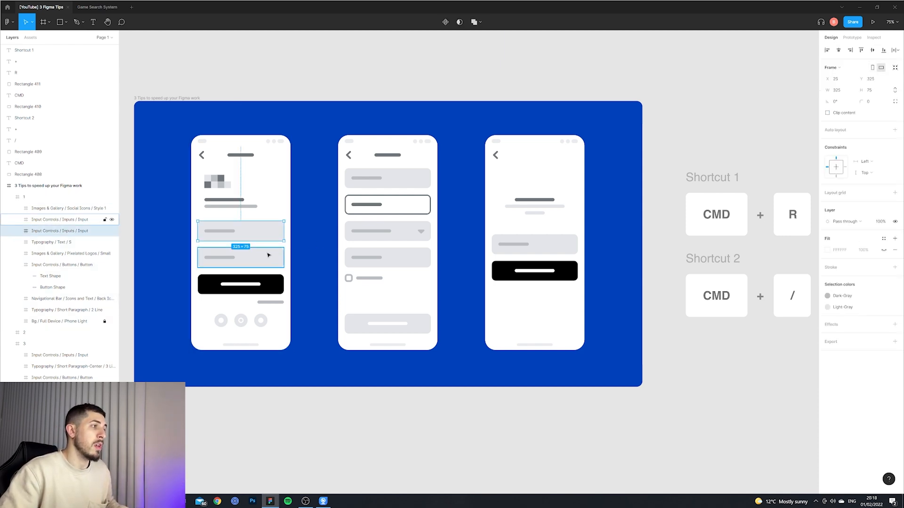
left_click(263, 257, "shift")
left_click(397, 257, "shift")
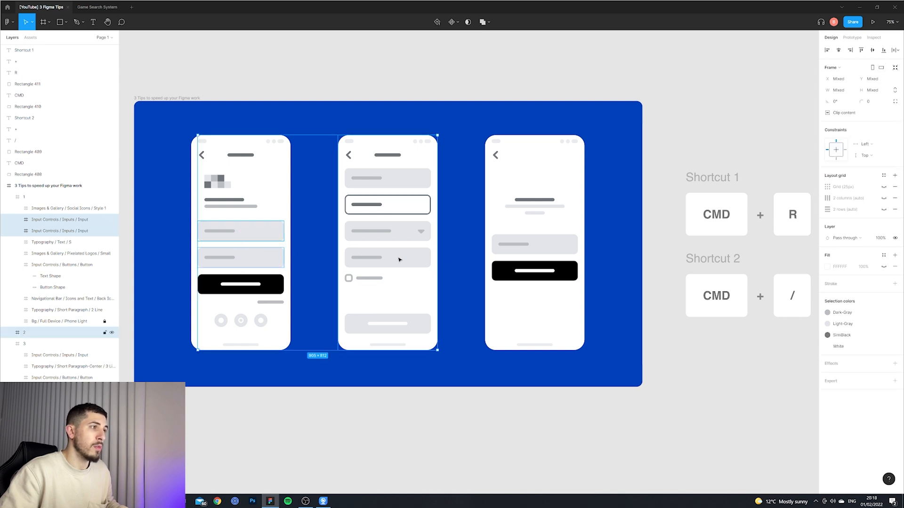
left_click(291, 381)
left_click(260, 256)
left_click(257, 235, "shift")
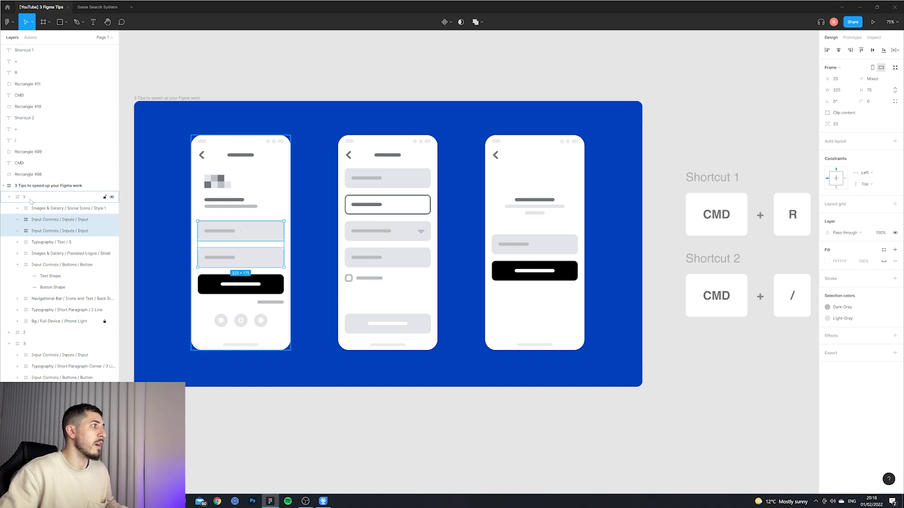
right_click(251, 230)
key("Escape")
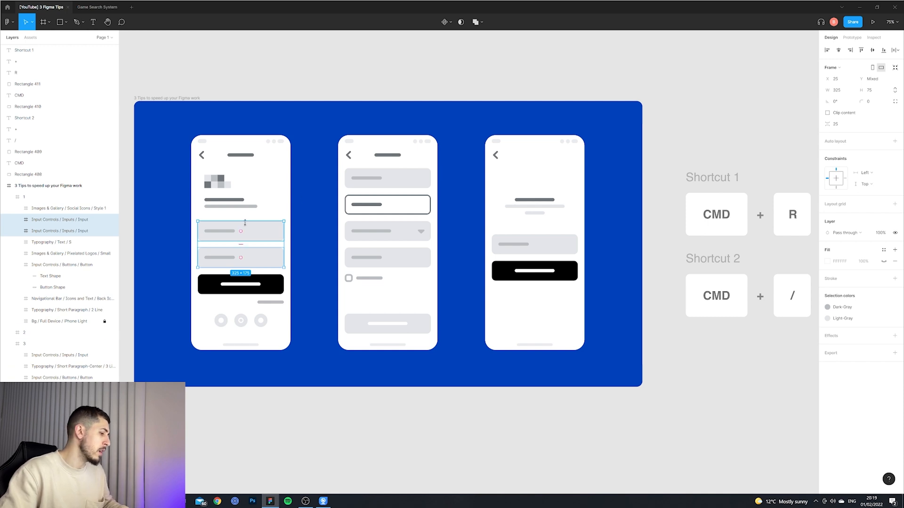
Open batch rename for the two selected layers and enter "Input-" followed by an ascending number.
key("ctrl+r")
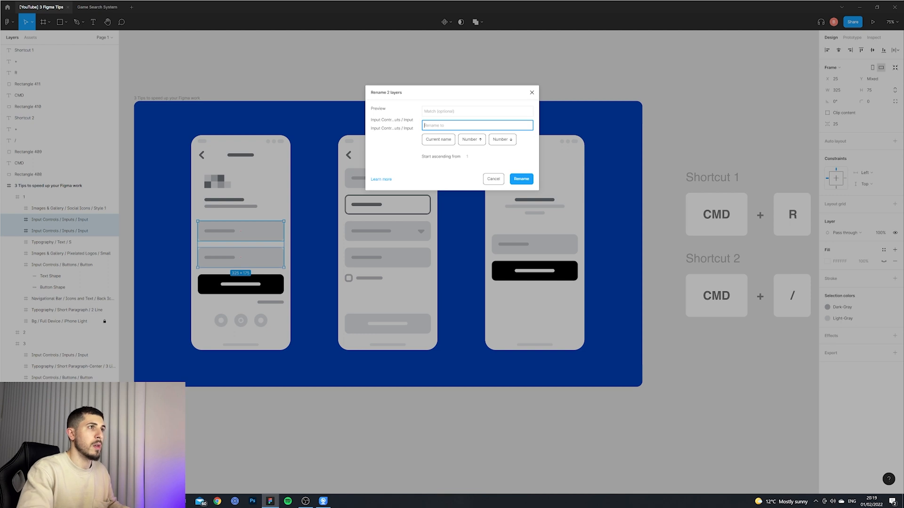
type("Input")
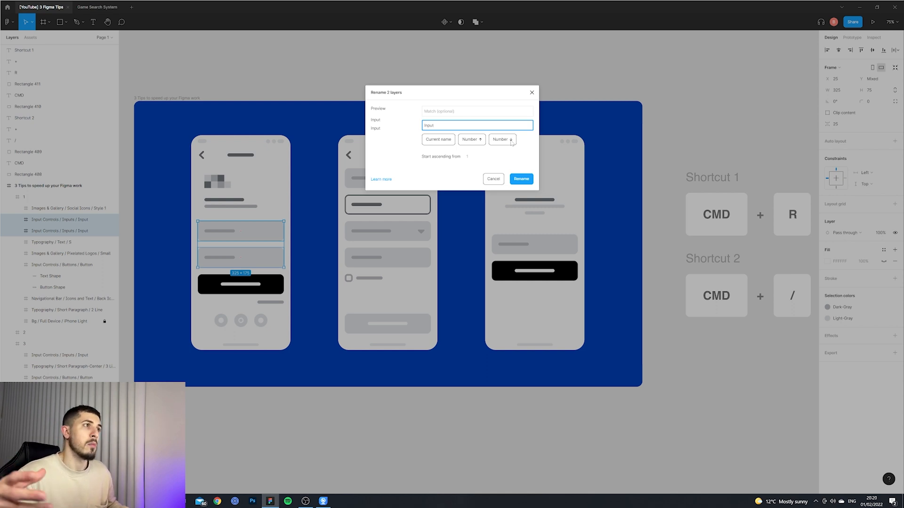
type("-")
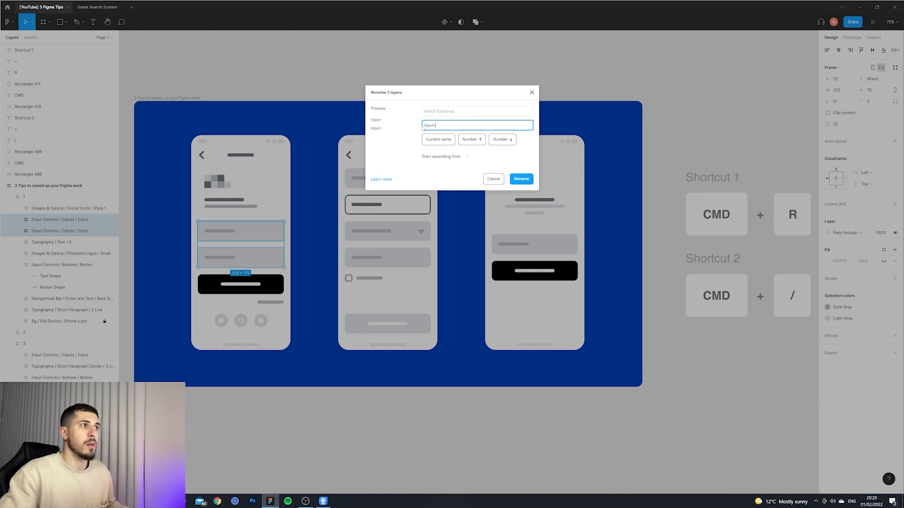
left_click(479, 141)
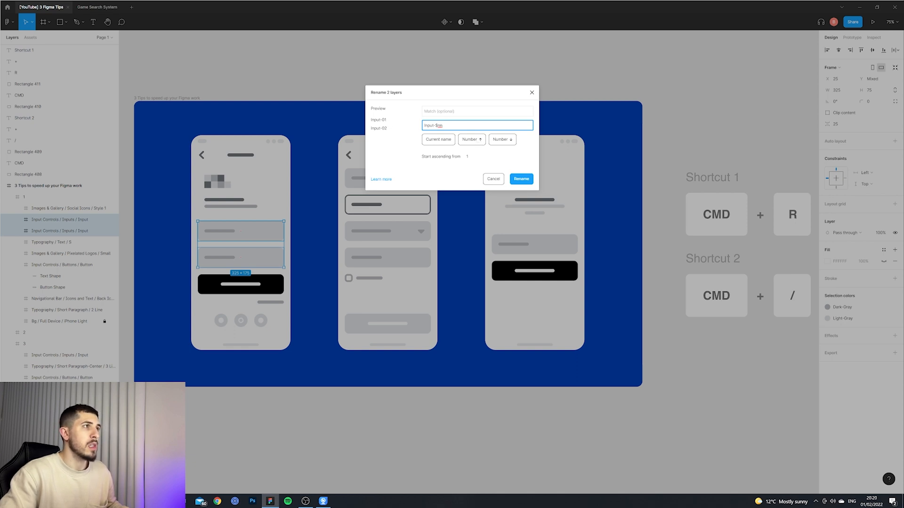
Replace the ascending number token in the rename pattern with a descending number.
mouse_move(386, 120)
left_mouse_down()
mouse_move(370, 122)
mouse_move(388, 122)
mouse_move(381, 128)
left_mouse_up()
left_click_drag(443, 125, 438, 126)
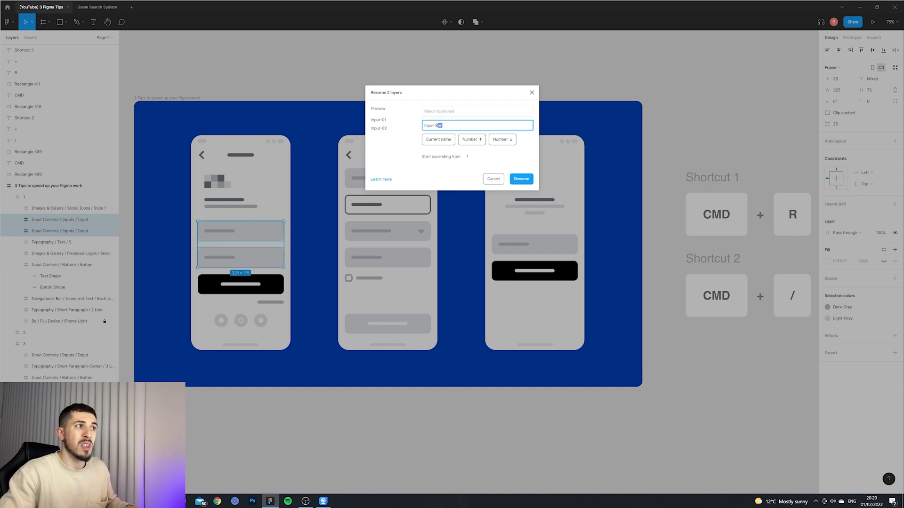
key("BackSpace")
left_click(508, 141)
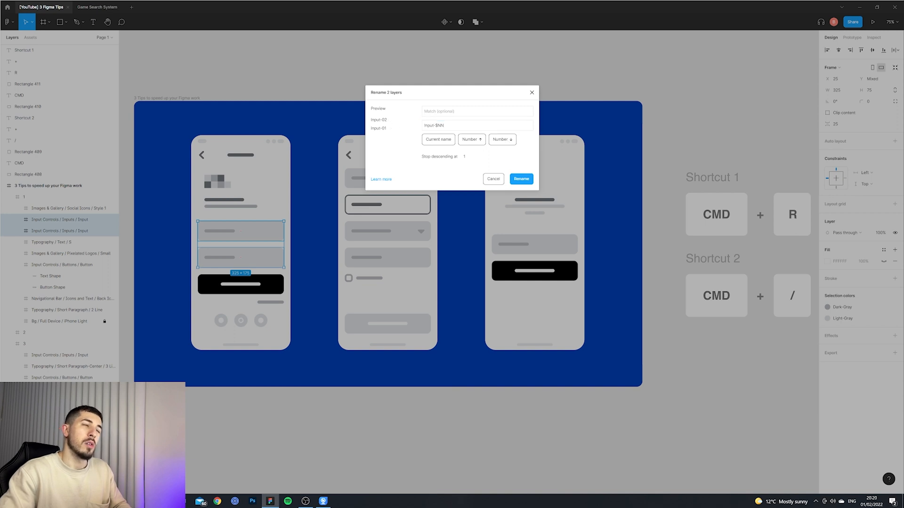
Clear the rename pattern field entirely.
left_click_drag(387, 120, 384, 120)
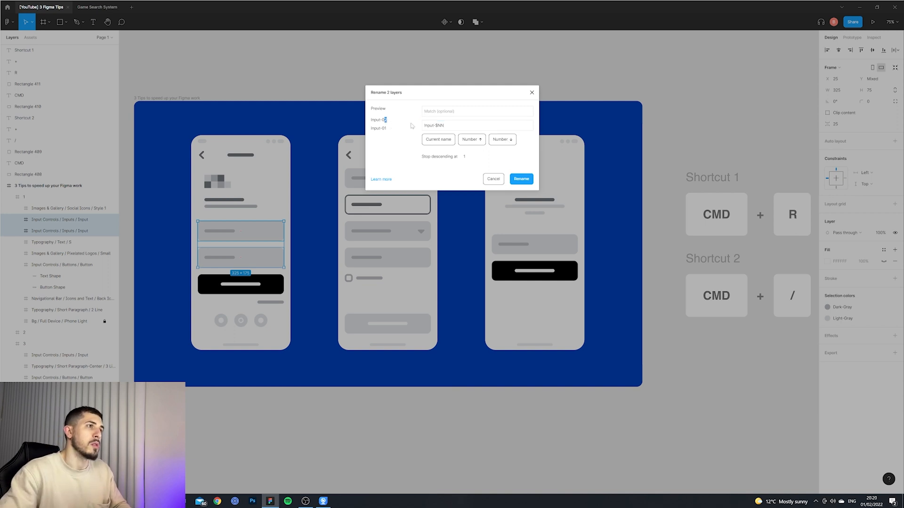
left_click_drag(445, 125, 438, 126)
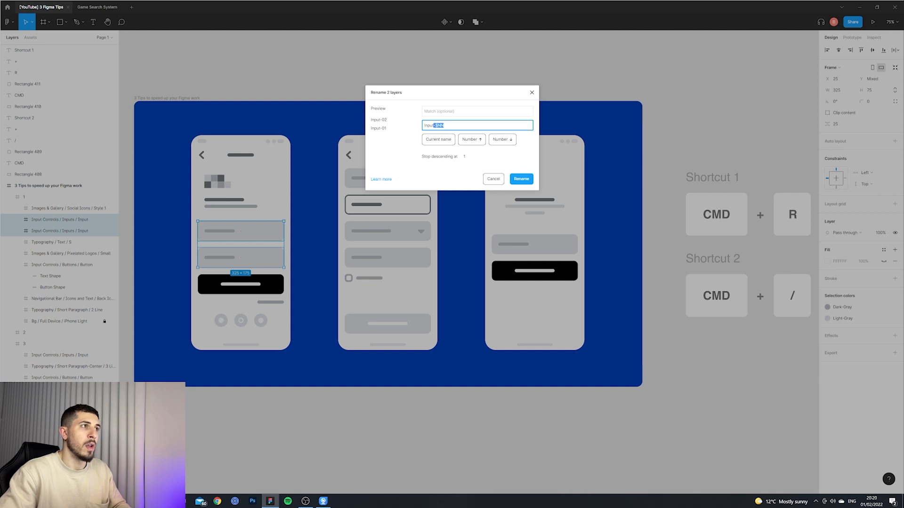
key("BackSpace")
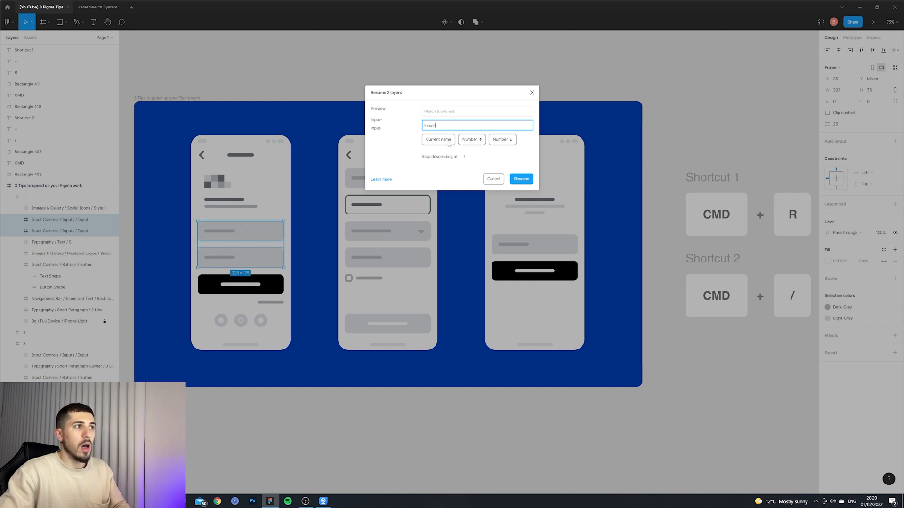
key("ctrl+a")
key("BackSpace")
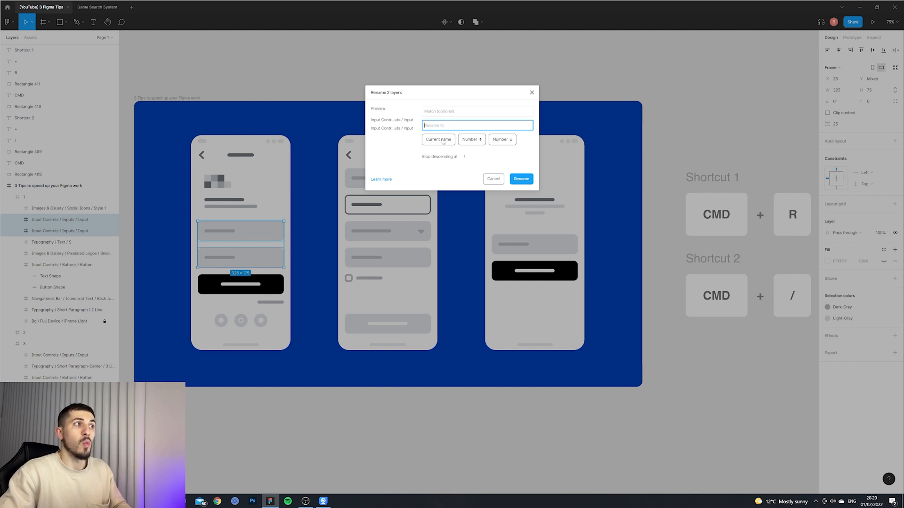
Build a rename pattern from the current name, a hyphen and an ascending number.
left_click(443, 143)
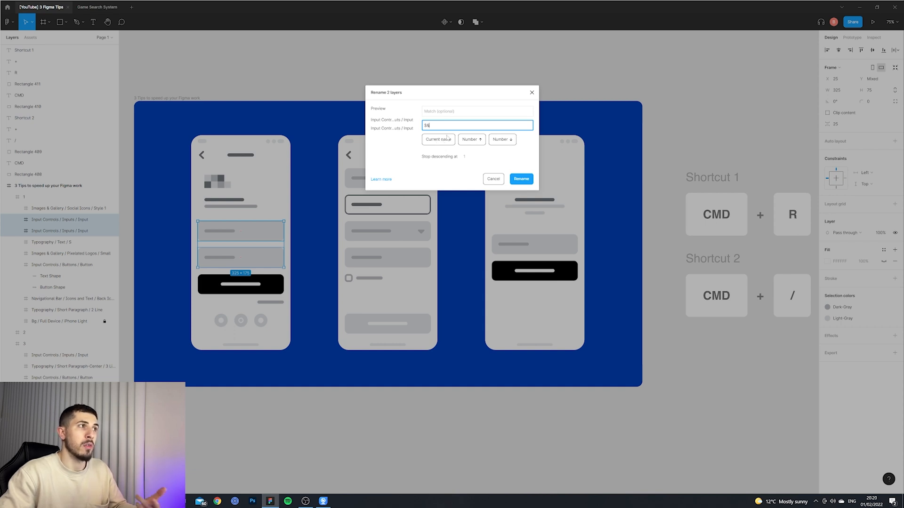
type("-")
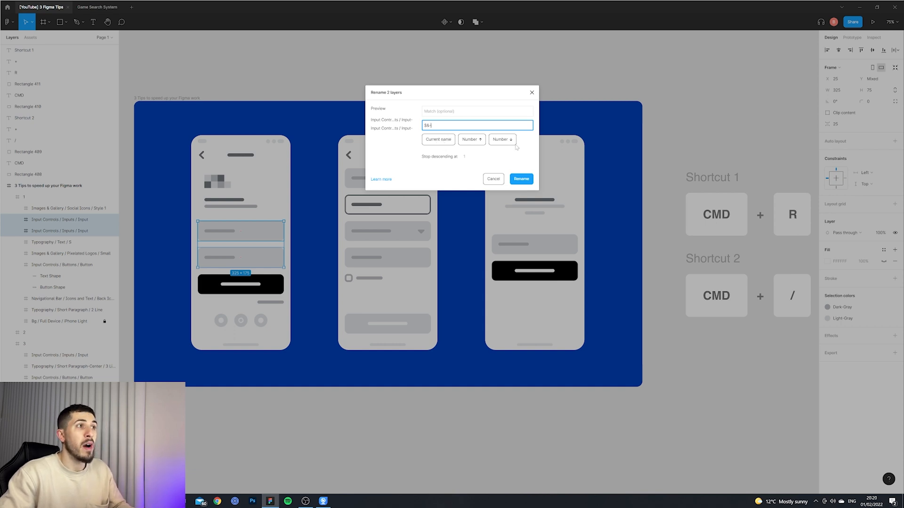
left_click(483, 142)
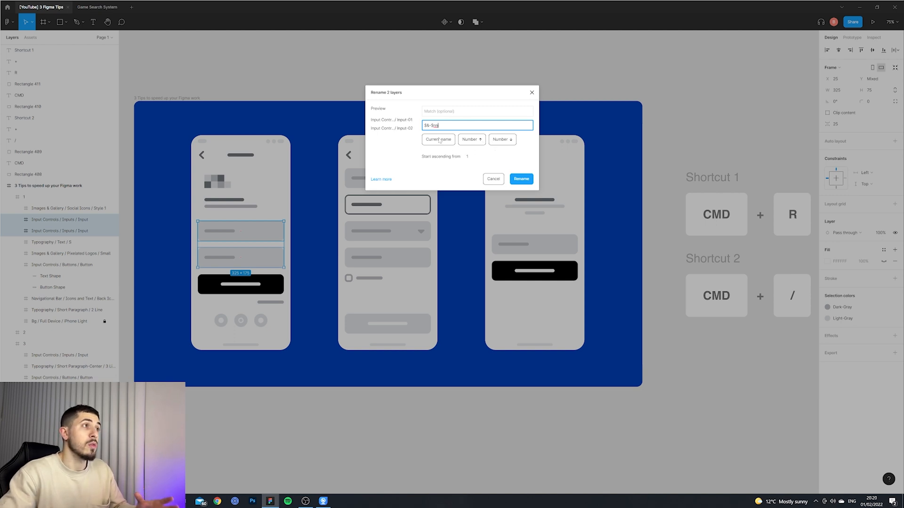
Replace the current-name token with "Input" so the pattern reads Input-$nn, and apply the rename.
left_click_drag(413, 120, 406, 129)
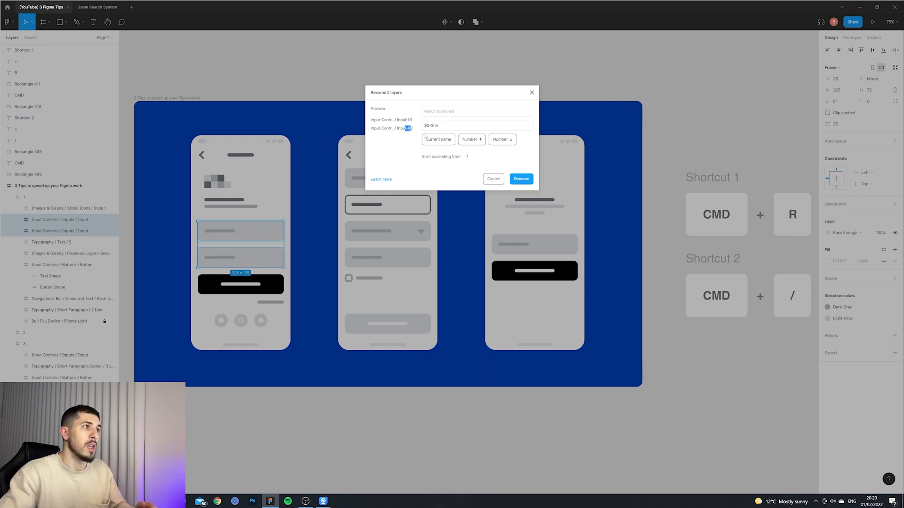
left_click(414, 131)
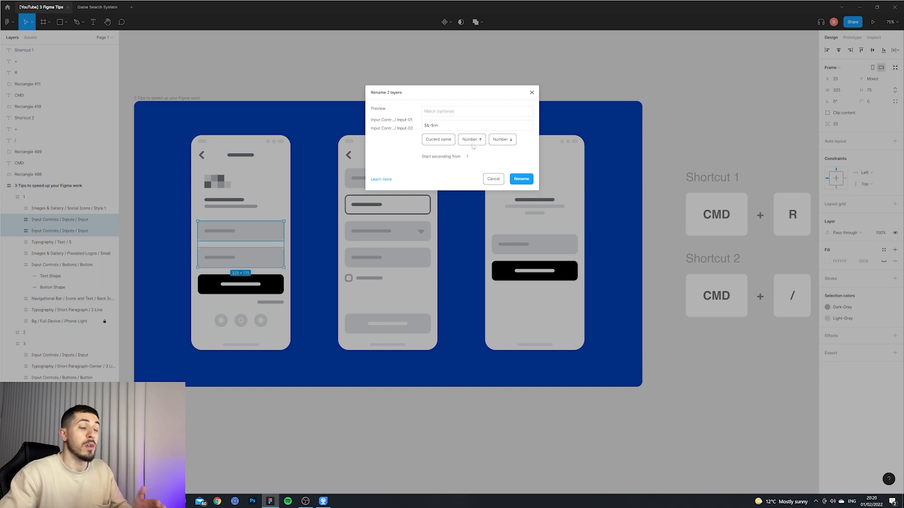
left_click_drag(429, 125, 419, 126)
type("In")
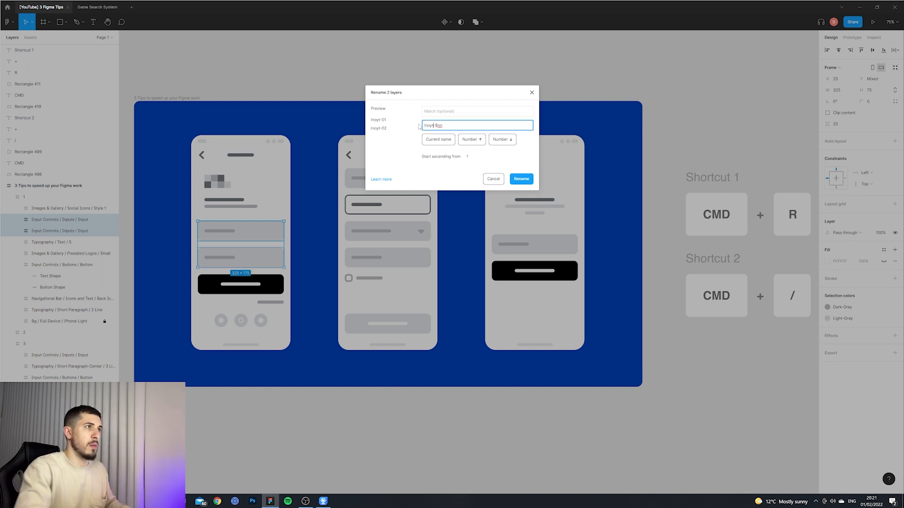
type("put")
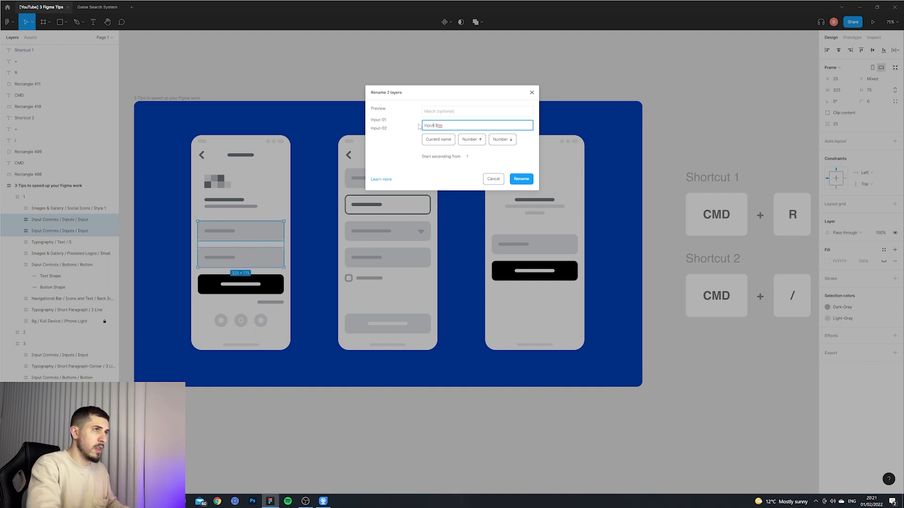
left_click(526, 182)
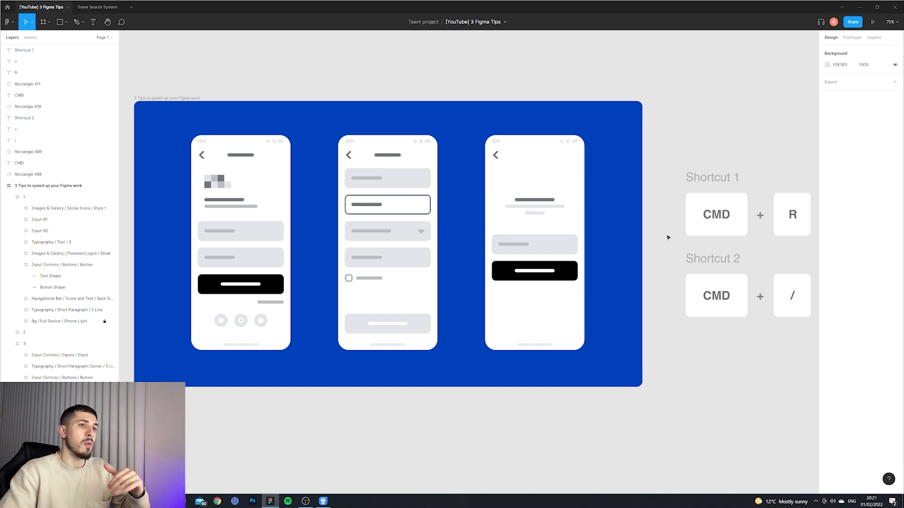
Open the quick actions search and browse the commands matching "selec".
left_click_drag(672, 245, 801, 319)
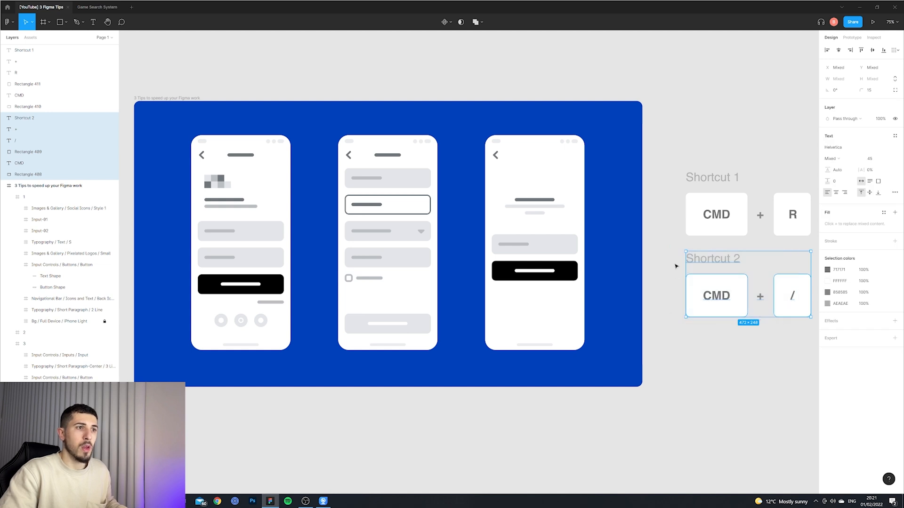
left_click(675, 248)
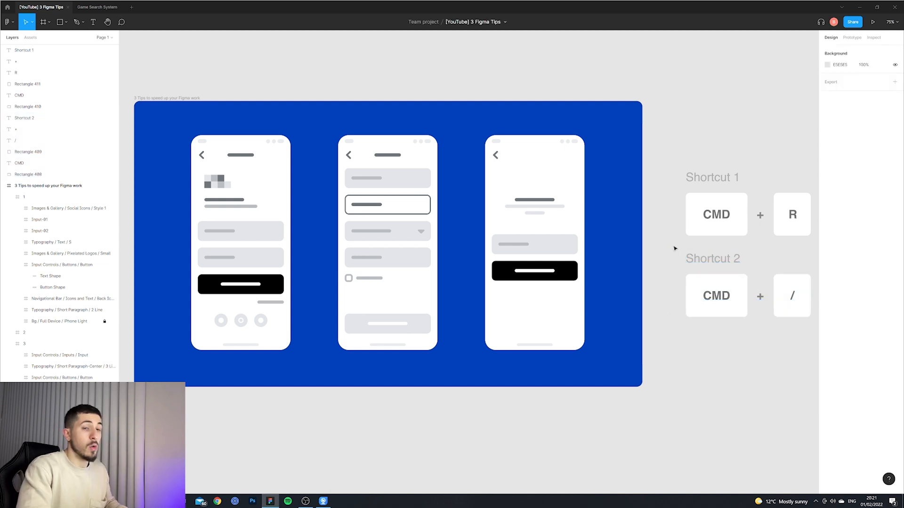
key("ctrl+slash")
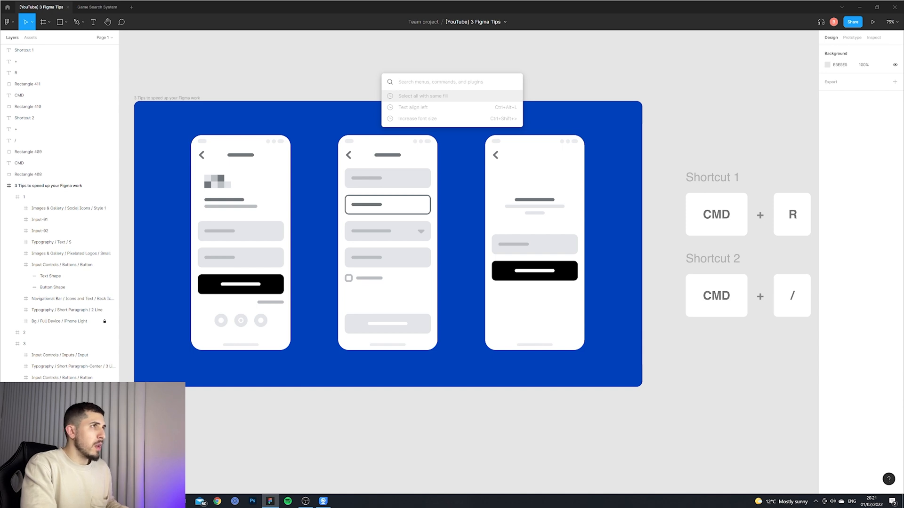
type("select")
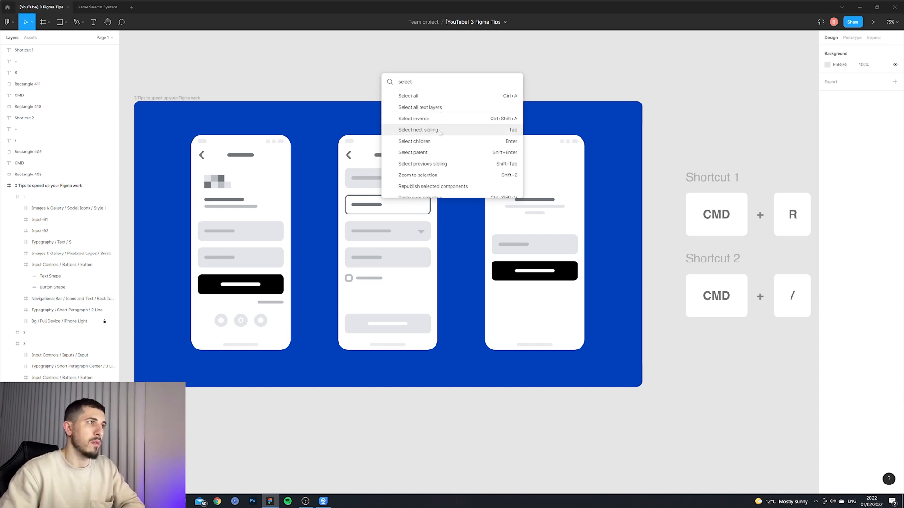
scroll(446, 127, "down", 5)
key("Escape")
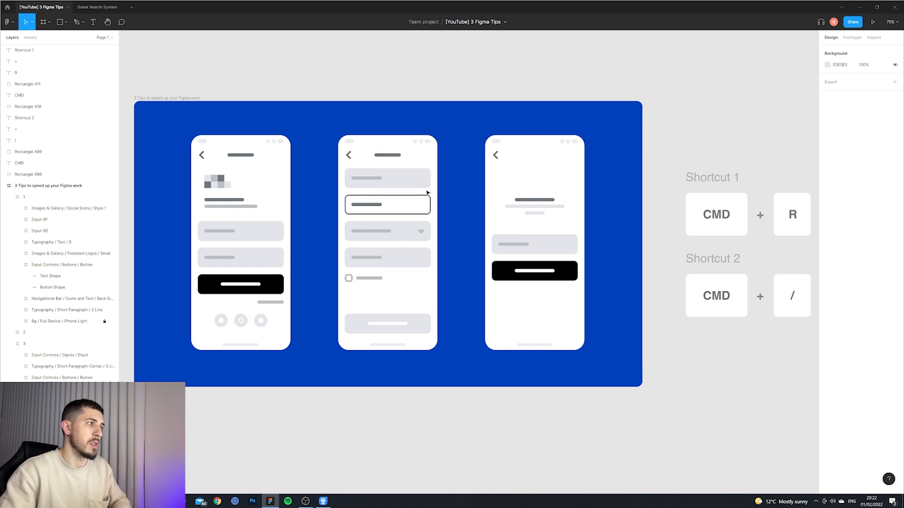
Try to select all layers with the same fill as the first screen's black button.
left_click(272, 232)
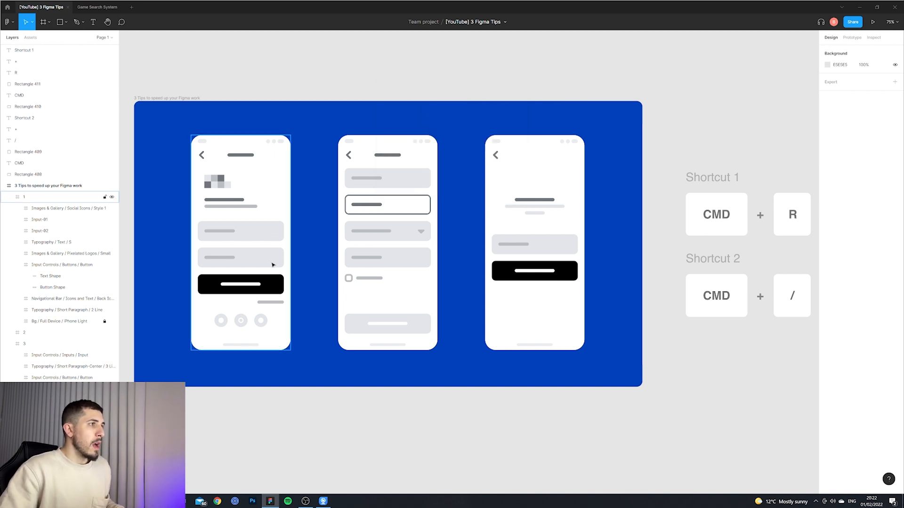
left_click(269, 285)
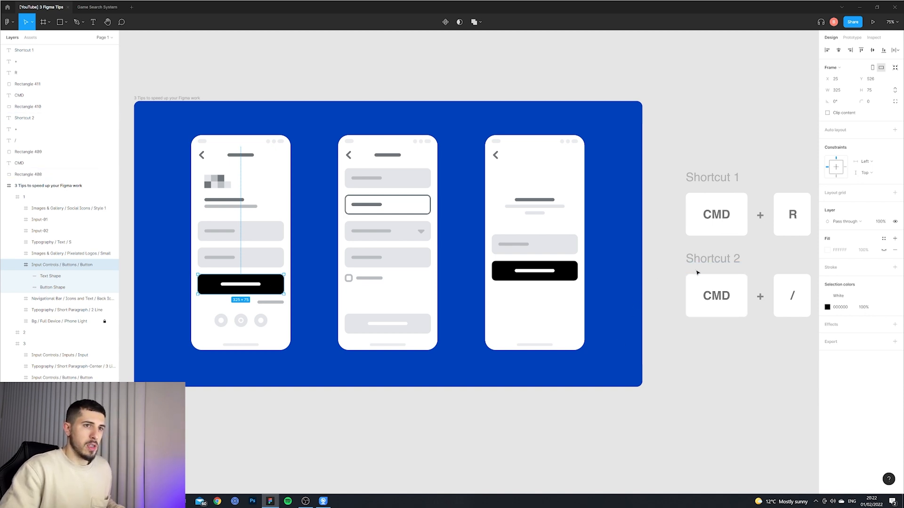
key("ctrl+slash")
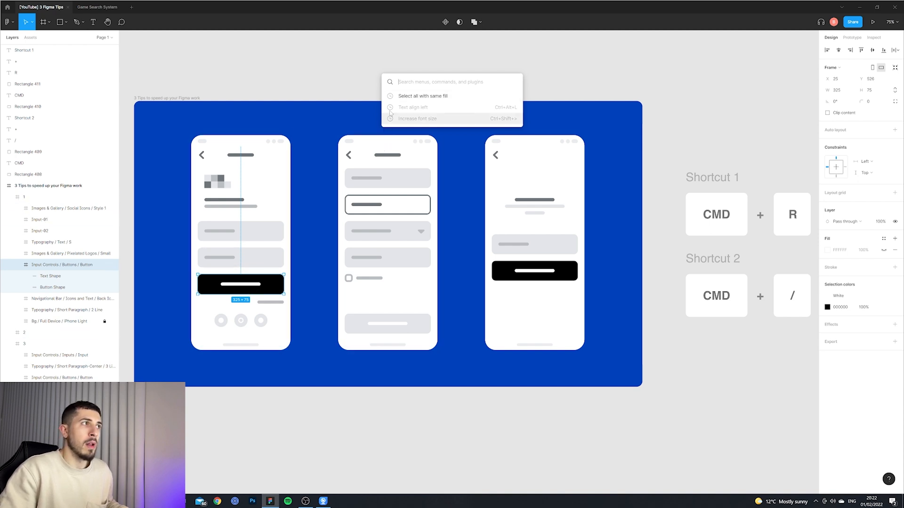
left_click(416, 124)
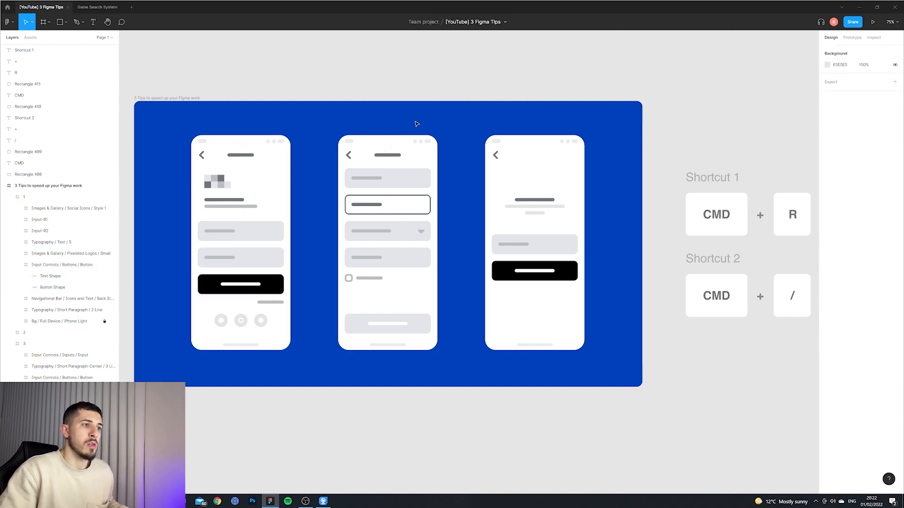
Select the first screen's Button Shape layer and select all layers with the same fill.
left_click(275, 288)
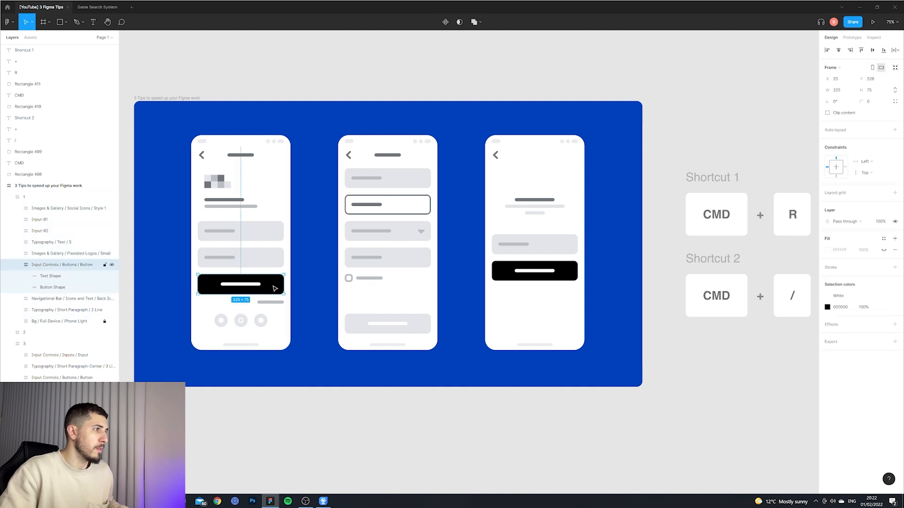
left_click(58, 291)
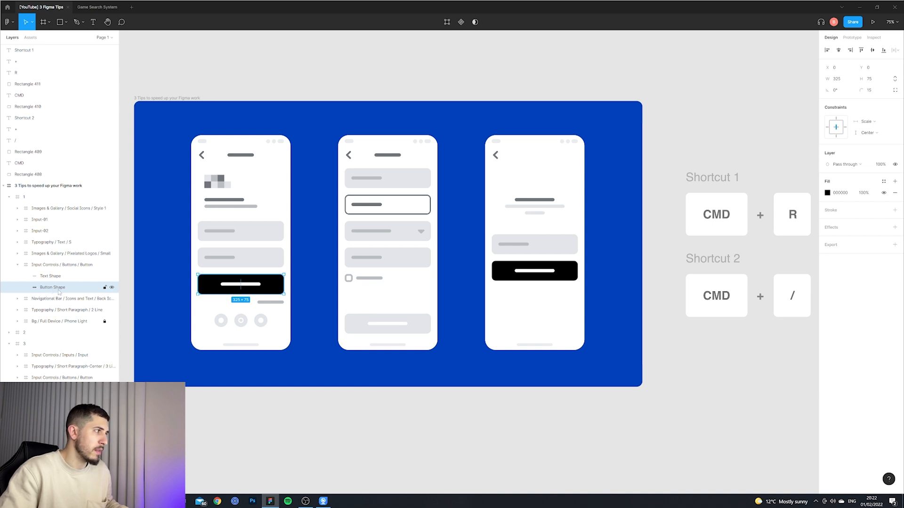
key("ctrl+/")
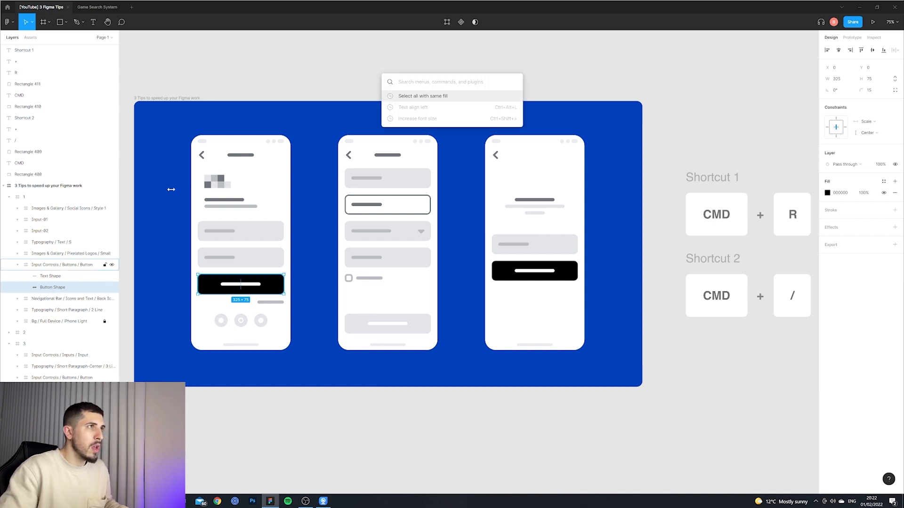
left_click(423, 97)
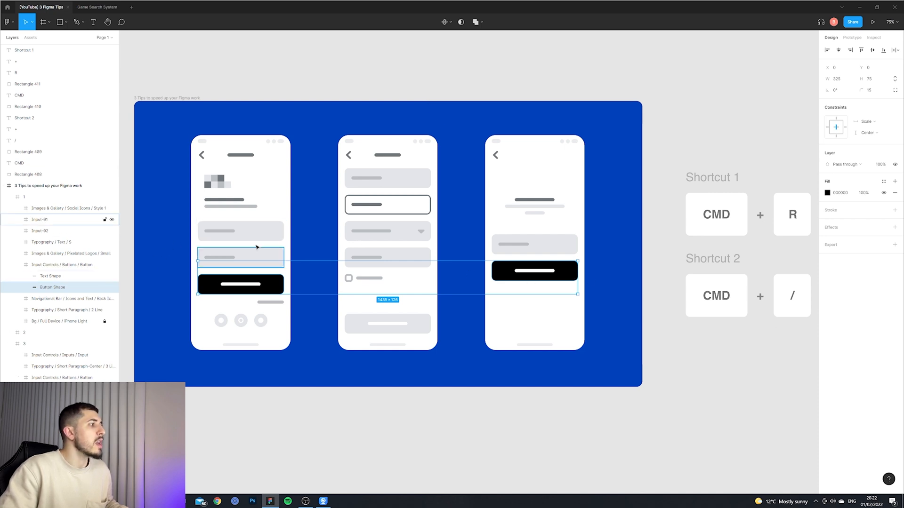
Recolour the fill of the selected button shapes to green 51C89E with the colour picker.
left_click(827, 194)
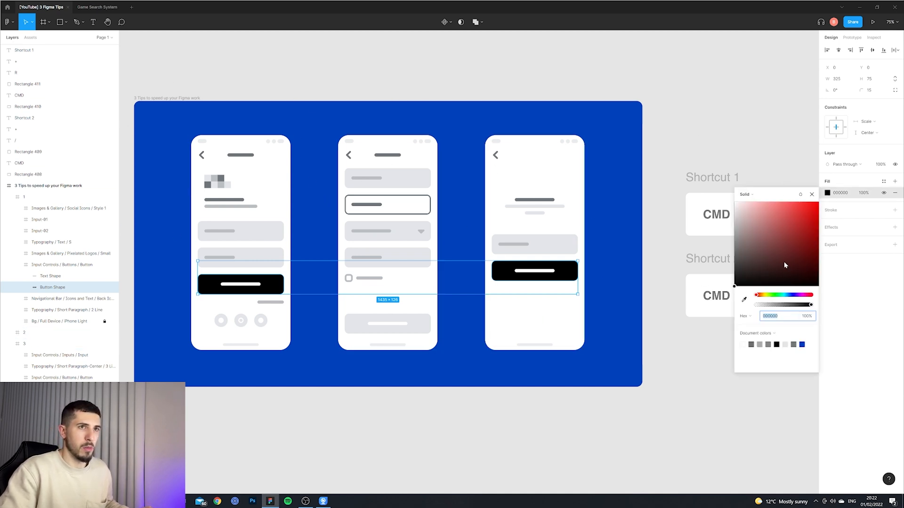
left_click_drag(776, 234, 797, 235)
left_click_drag(797, 296, 792, 297)
left_click_drag(796, 252, 826, 202)
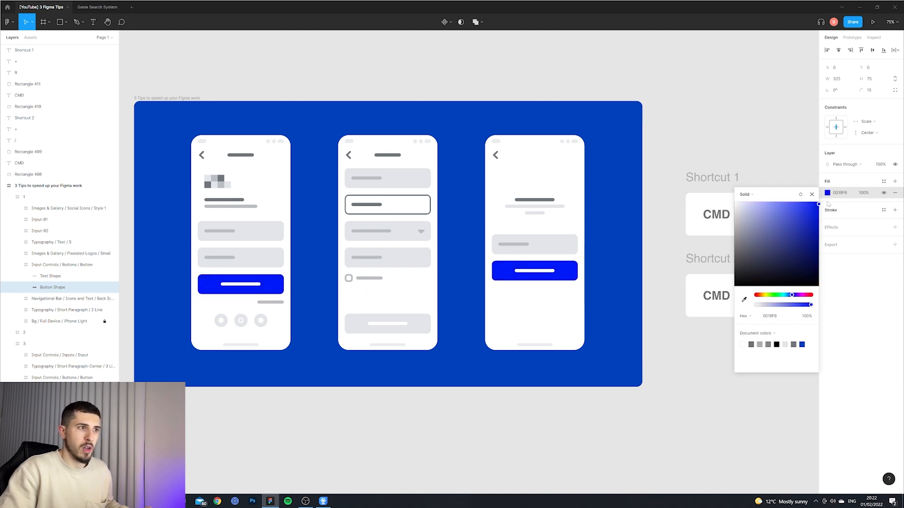
left_click_drag(784, 295, 781, 298)
left_click_drag(790, 260, 785, 220)
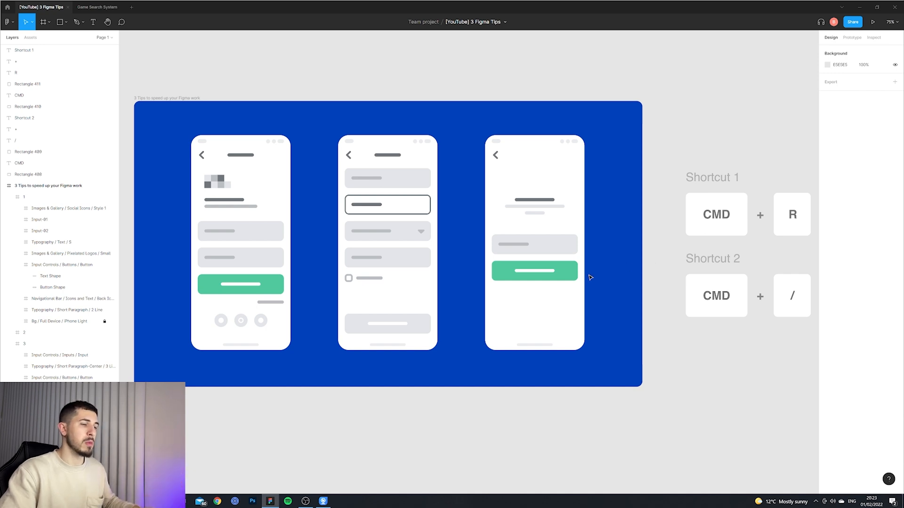
Set the third screen's button shape width to 325/2.
double_click(573, 274)
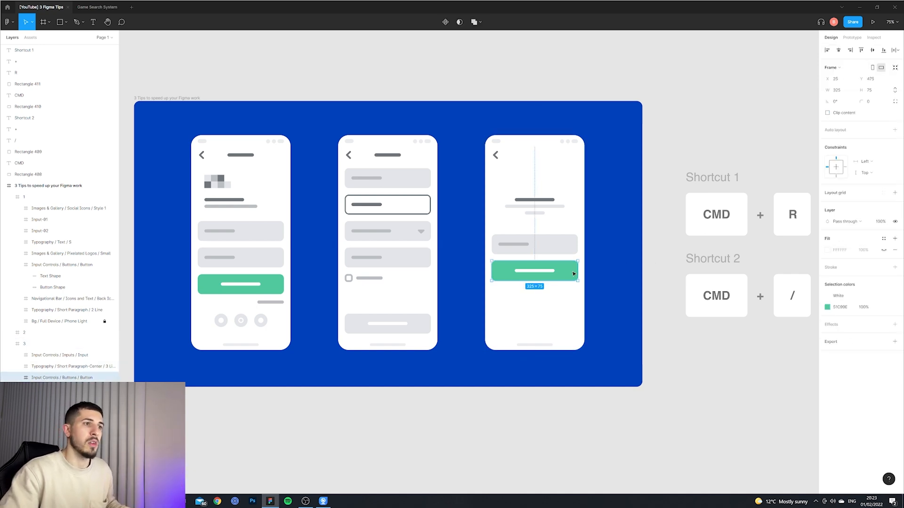
left_click(844, 93)
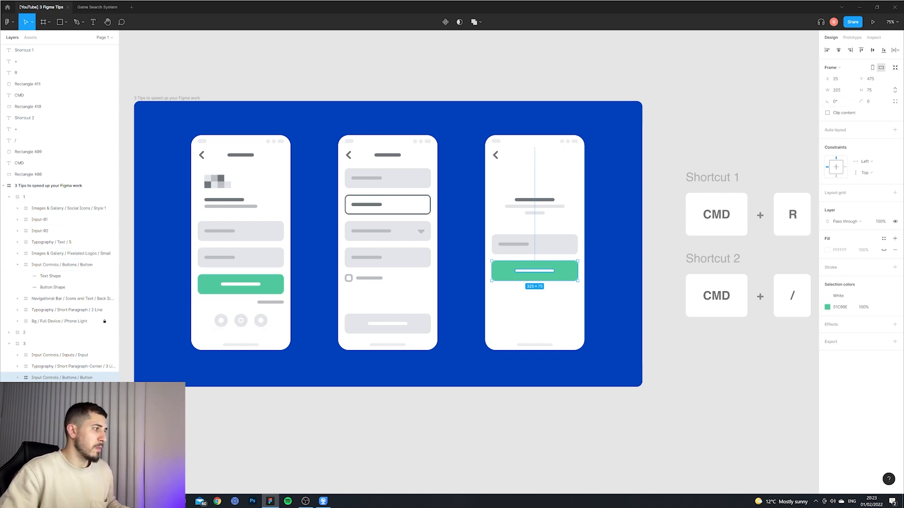
double_click(559, 278)
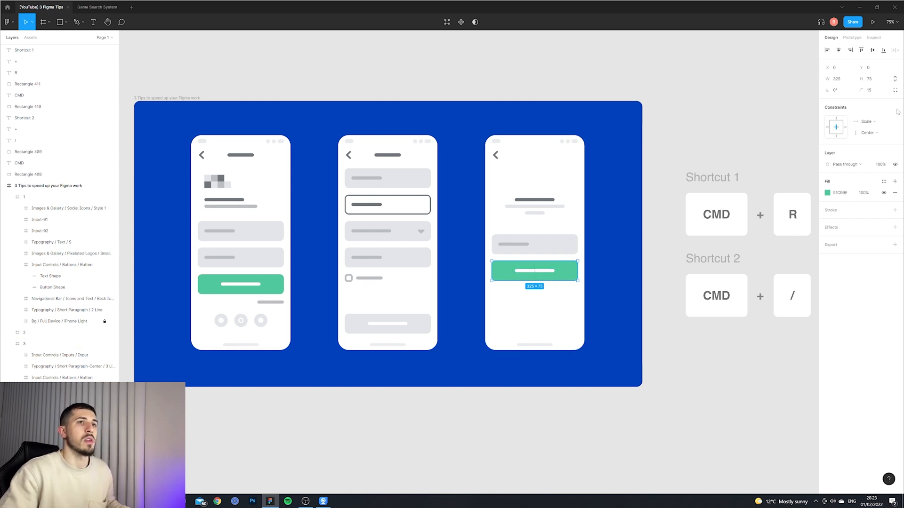
left_click(845, 81)
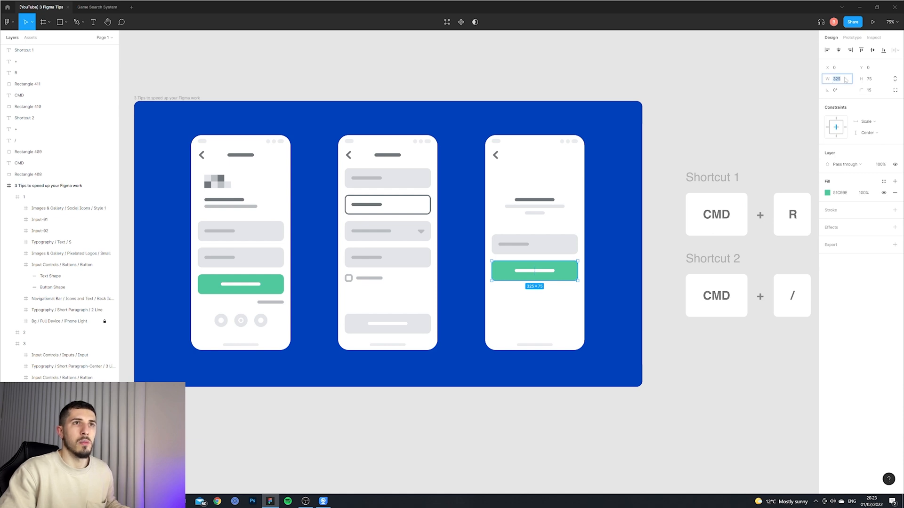
left_click(842, 80)
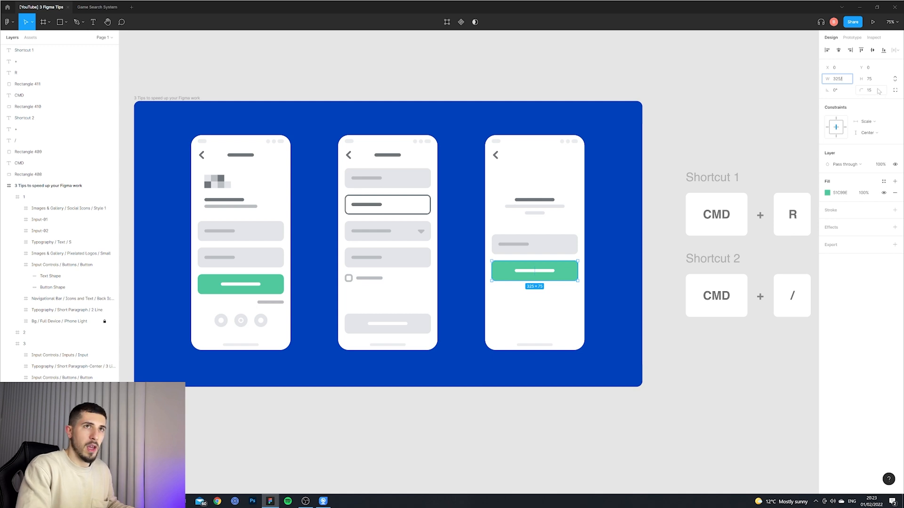
left_click_drag(844, 80, 840, 81)
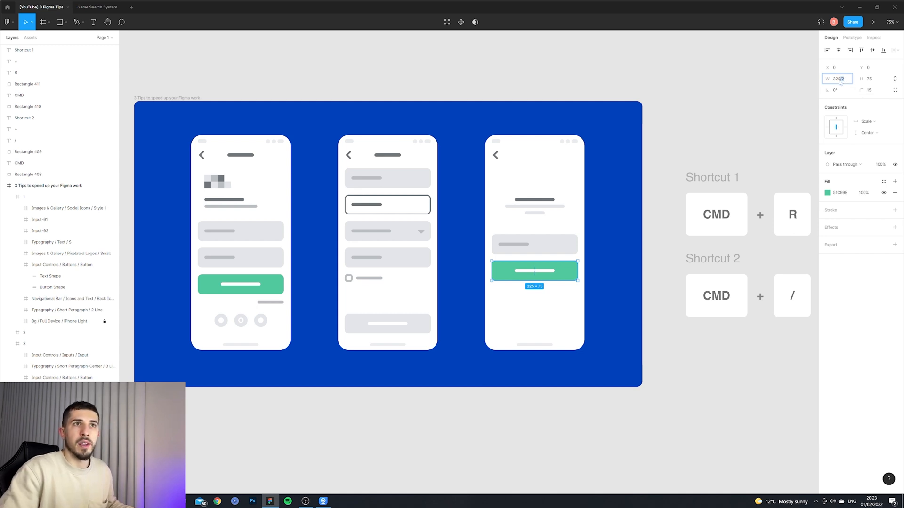
key("Return")
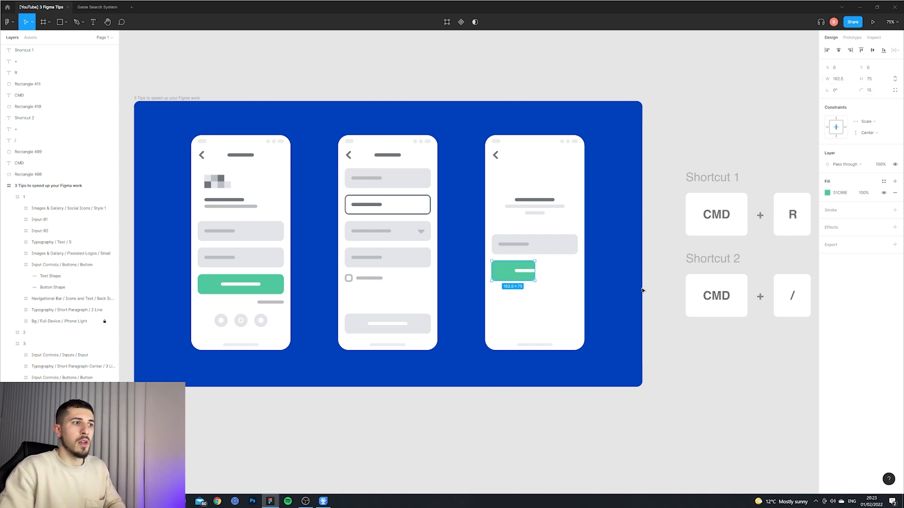
Halve the third screen's button label width by appending /2 to its width.
left_click(526, 271)
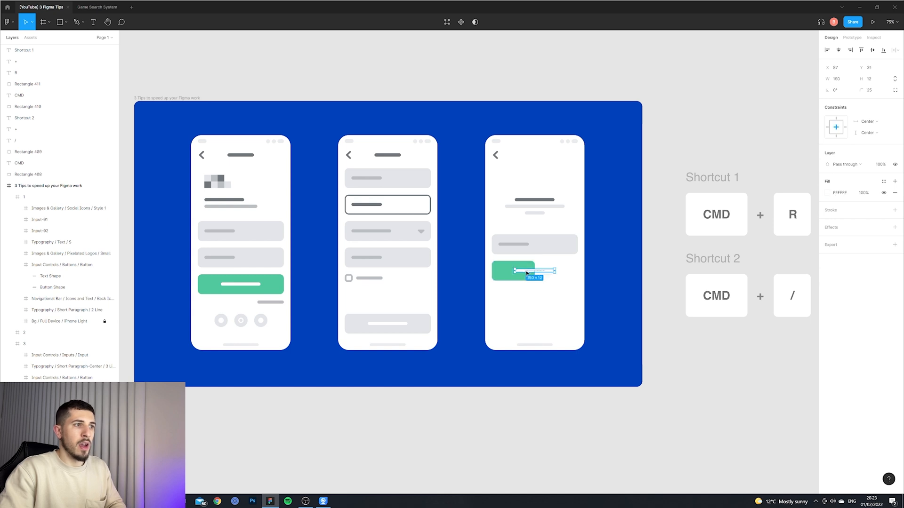
left_click(843, 79)
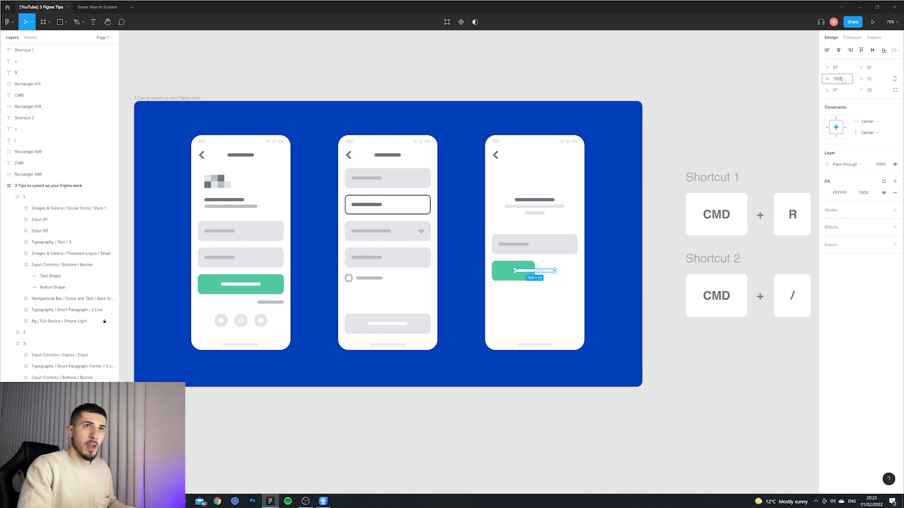
type("/2")
key("Return")
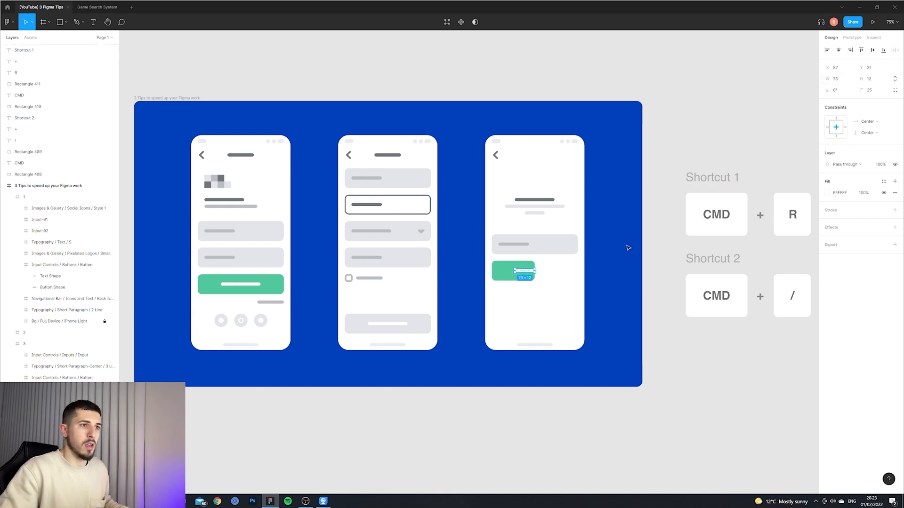
Select the third screen's button frame and halve its width by appending /2.
left_click(612, 270)
double_click(525, 273)
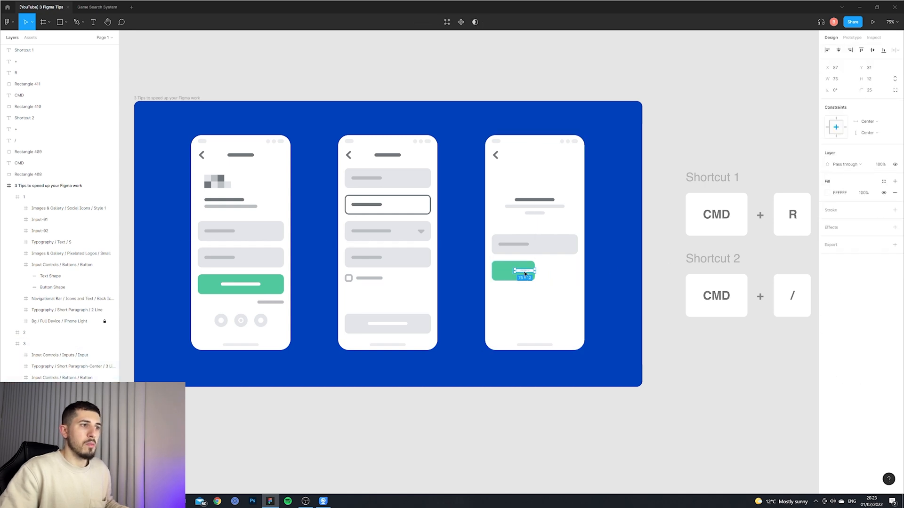
left_click(522, 265, "shift")
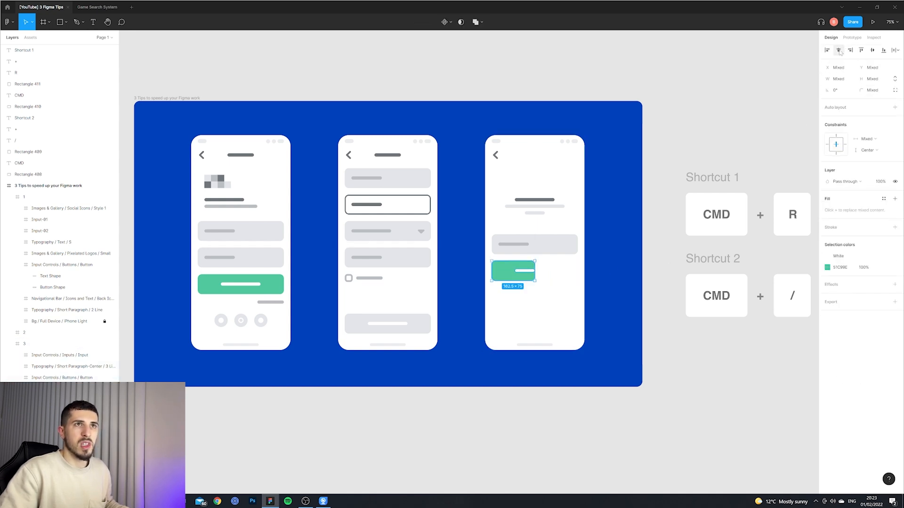
key("shift+Return")
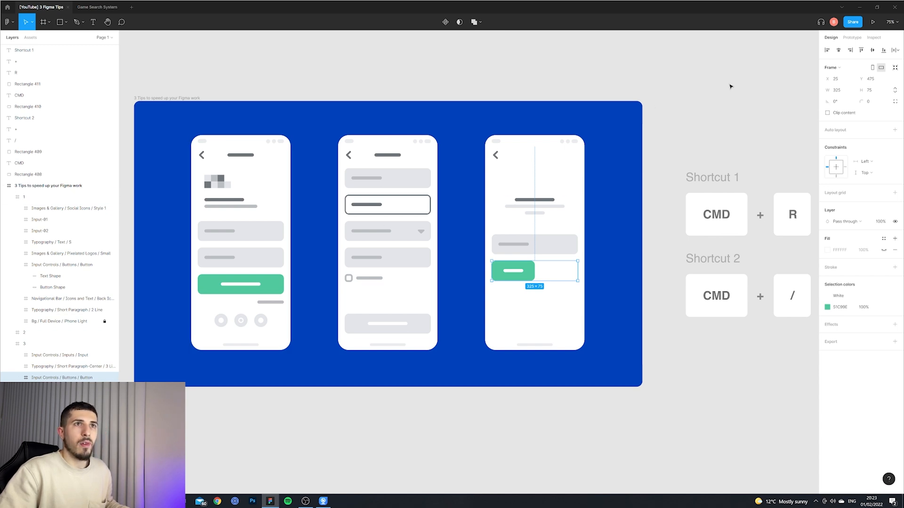
left_click(837, 90)
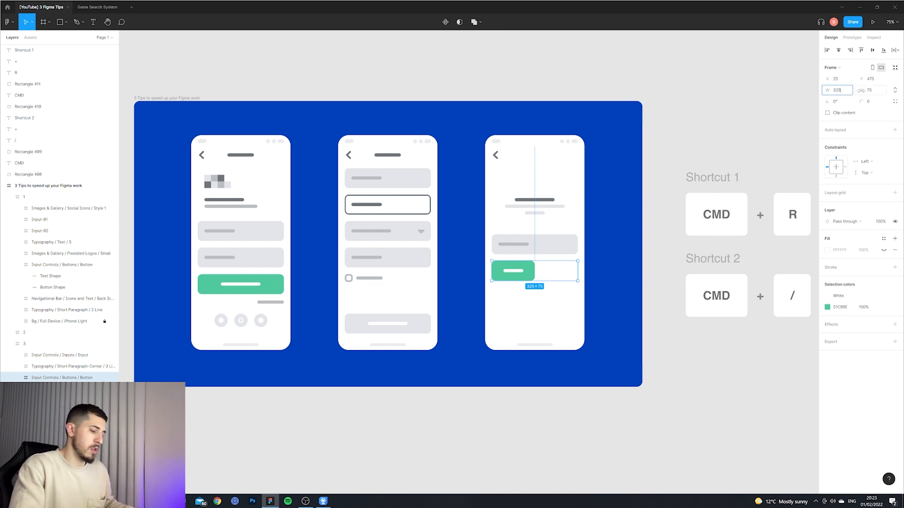
type("/2")
key("Return")
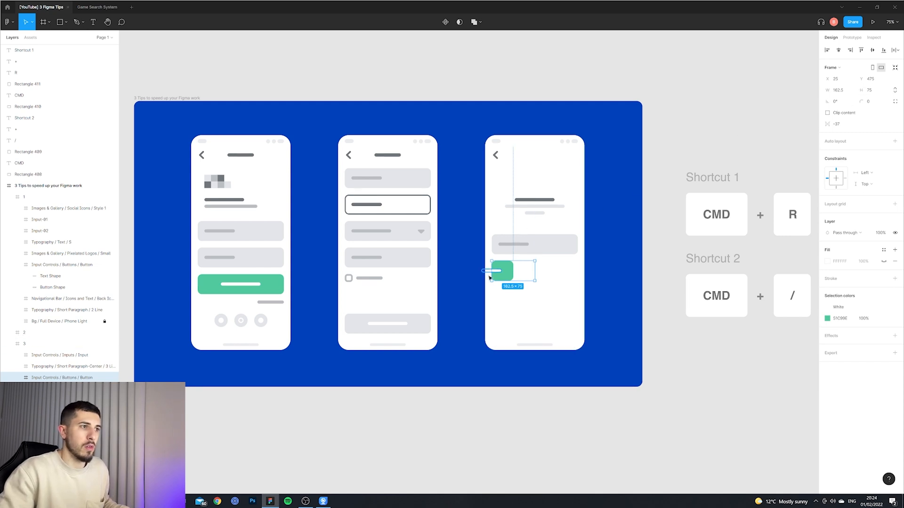
Try moving the button's layers, then undo back to the full-width button frame.
left_click(508, 275, "ctrl")
left_click(498, 271, "shift")
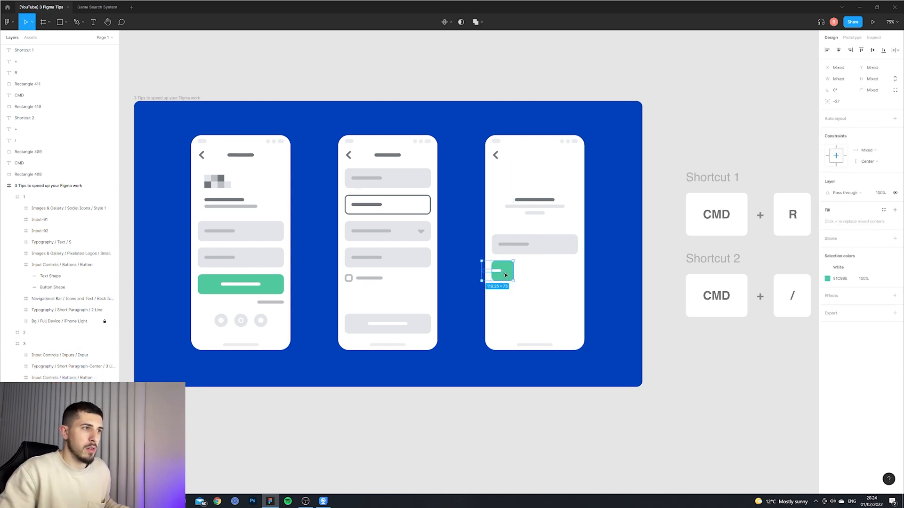
left_click_drag(505, 275, 515, 276)
key("ctrl+z")
left_click(50, 389)
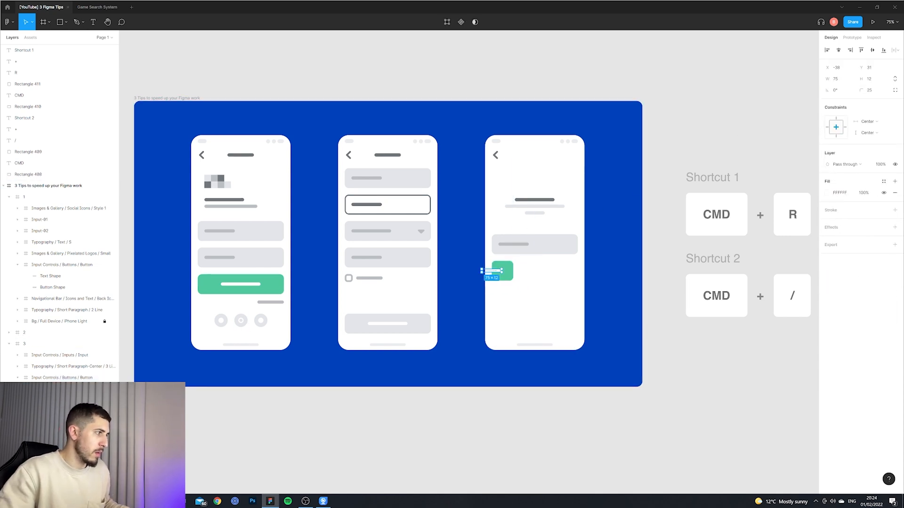
left_click(51, 378)
right_click(51, 378)
left_click(78, 366)
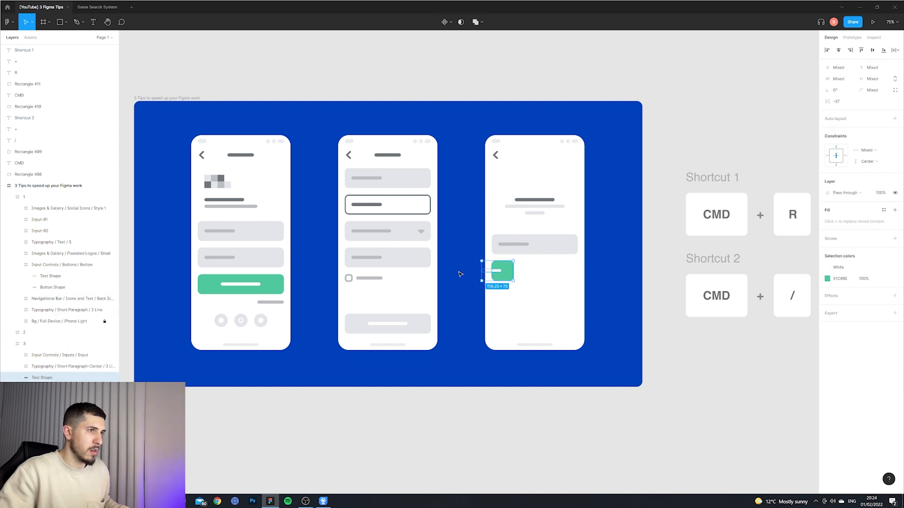
key("ctrl+z")
key("ctrl+z")
key("ctrl+z")
key("ctrl+z")
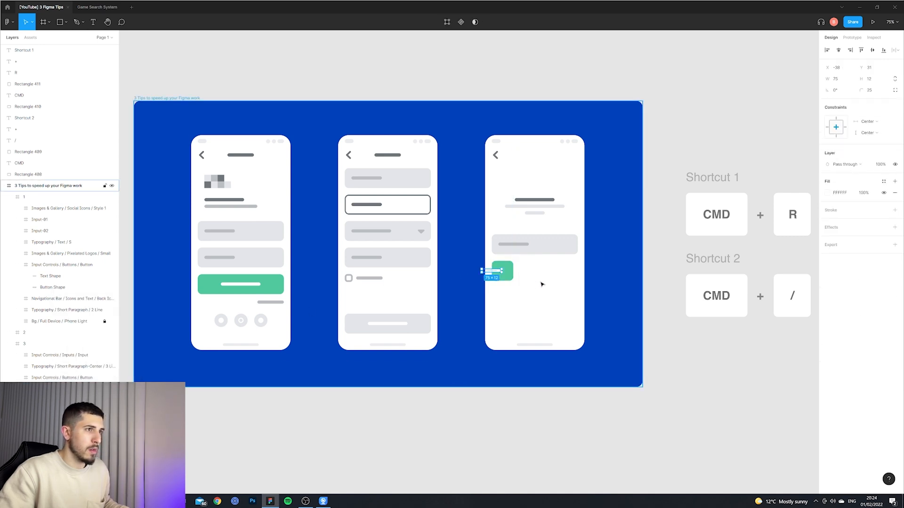
key("ctrl+z")
key("ctrl+z")
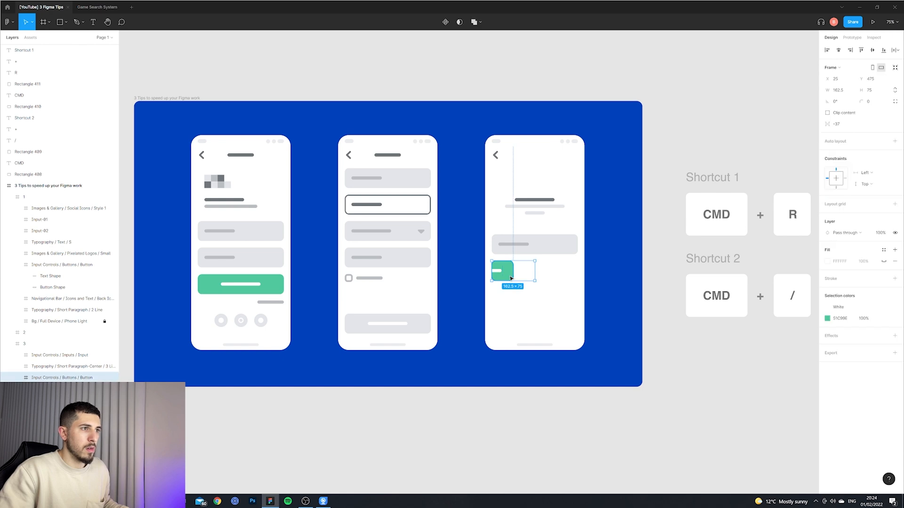
left_click_drag(577, 272, 541, 271)
Centre the halved button shape horizontally within its frame.
key("ctrl+z")
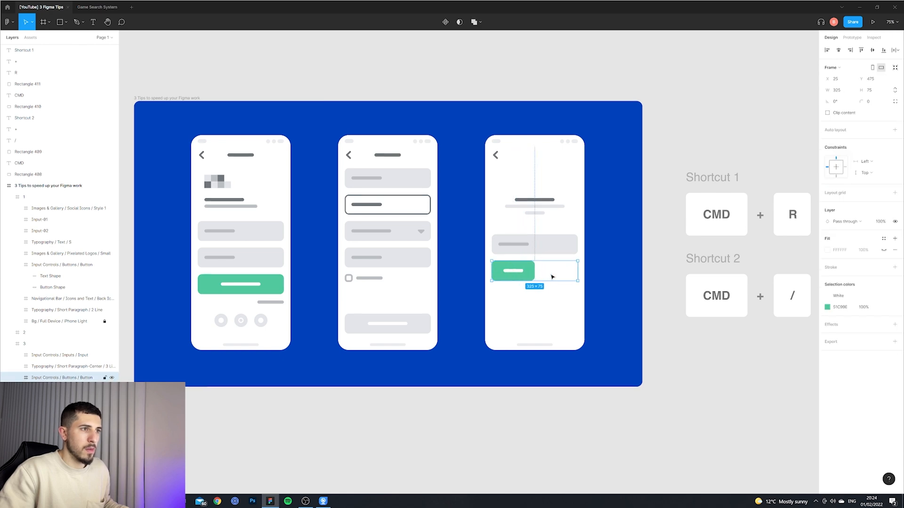
left_click_drag(499, 273, 557, 272)
key("ctrl+z")
left_click(521, 273)
left_click(559, 272)
key("ctrl+z")
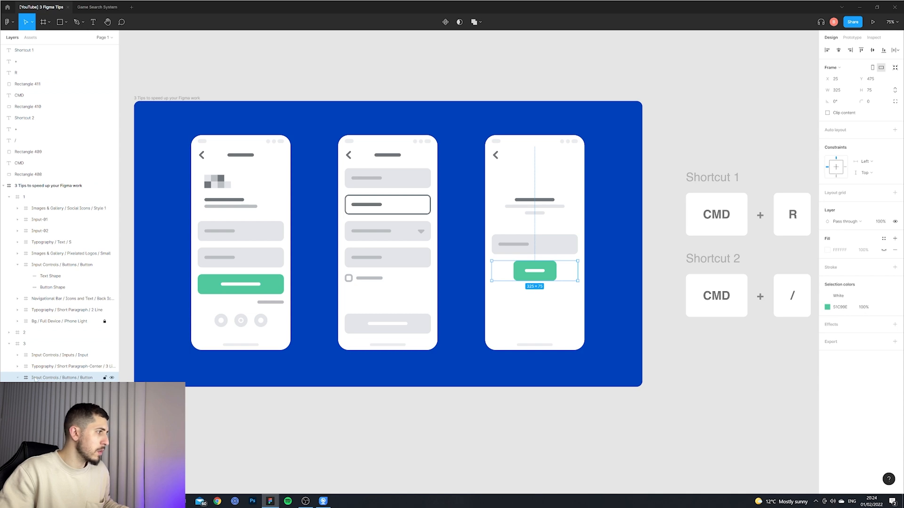
Remove the button frame and group its shape and label together.
right_click(66, 377)
left_click(53, 364)
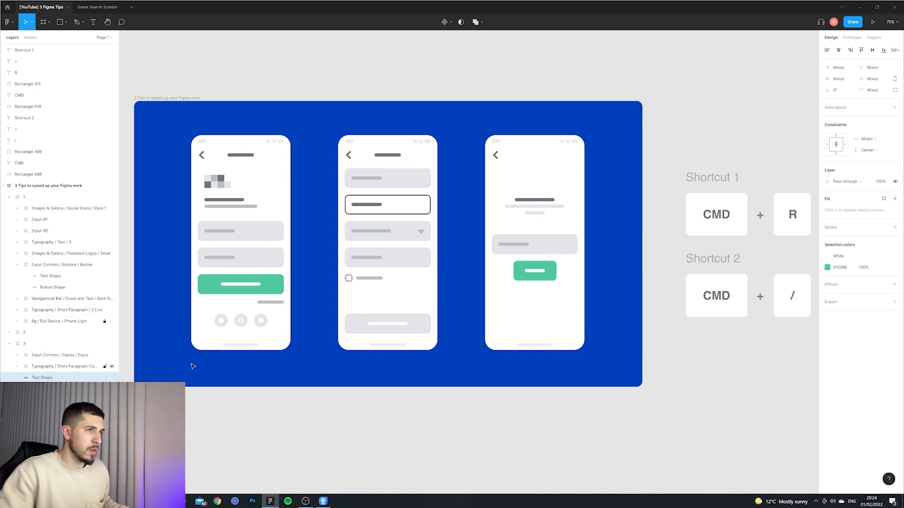
key("ctrl+g")
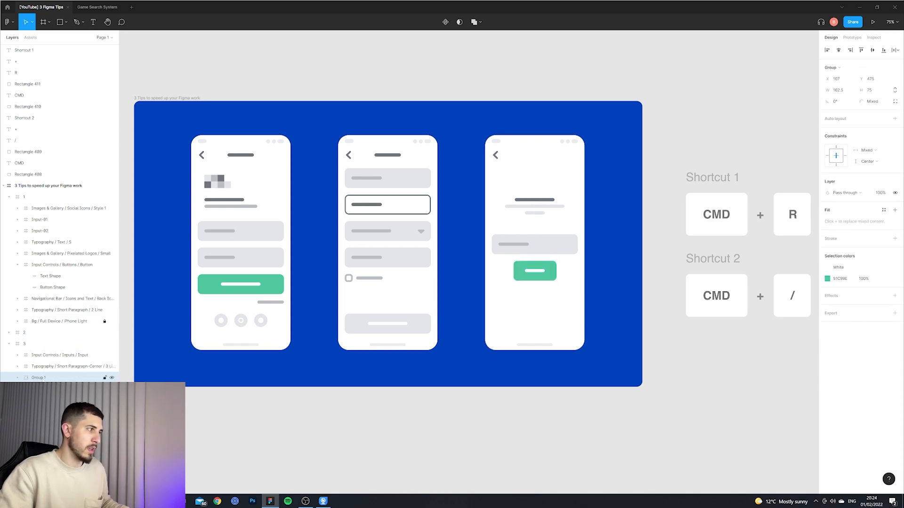
Rename the new group Button.
right_click(41, 379)
left_click(38, 377)
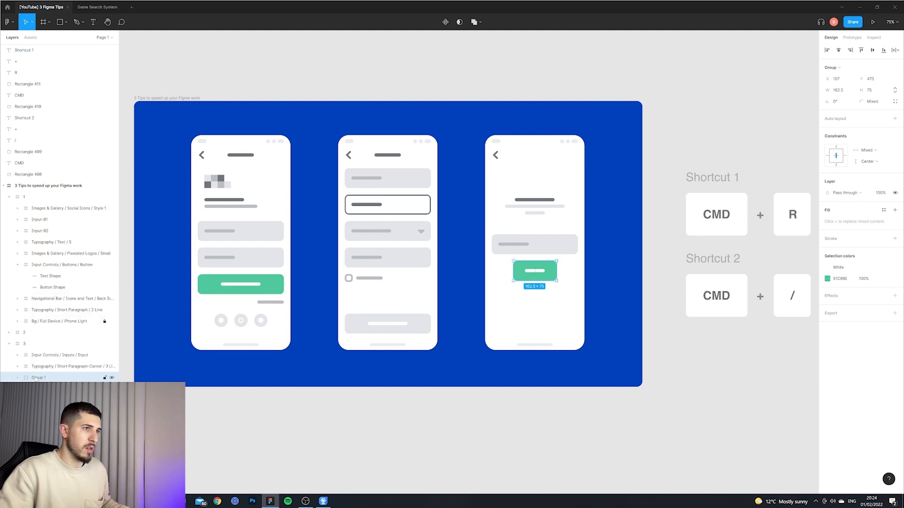
type("Button")
key("Return")
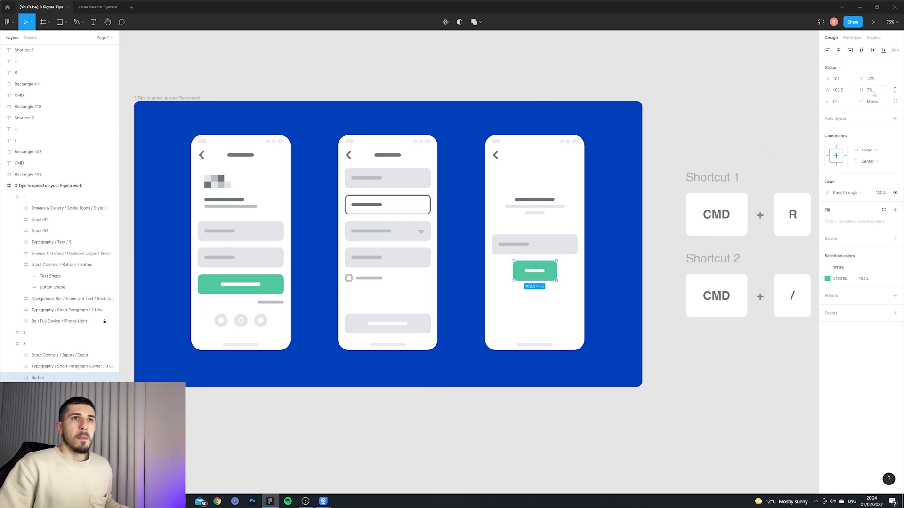
Double the Button group's height with *2 twice, then undo both changes.
left_click(879, 91)
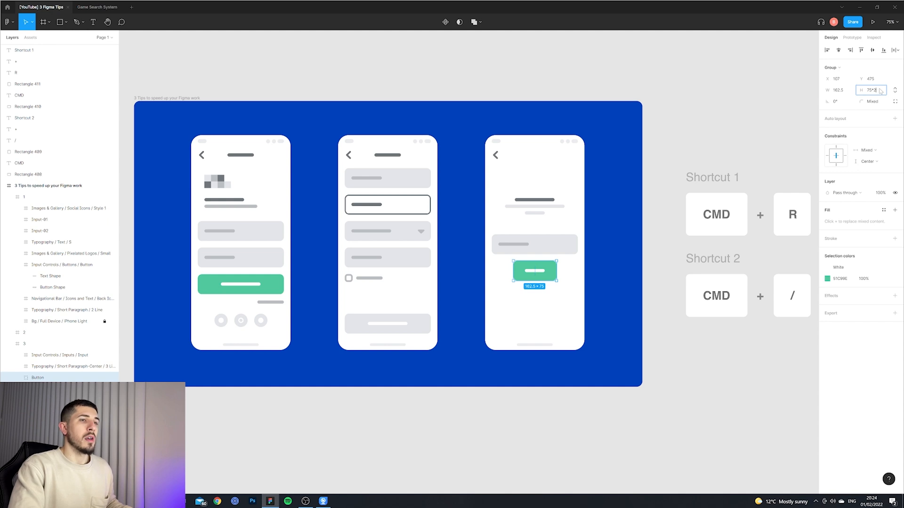
type("*2")
key("Return")
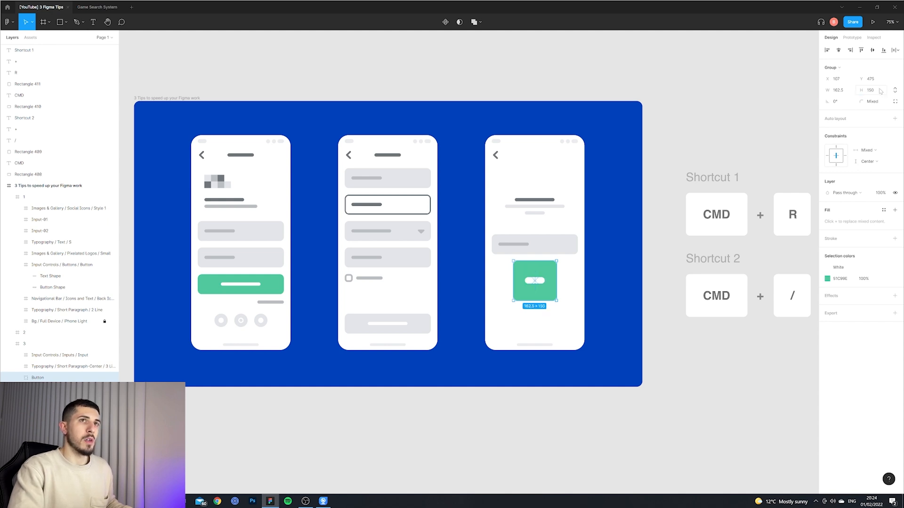
left_click(879, 91)
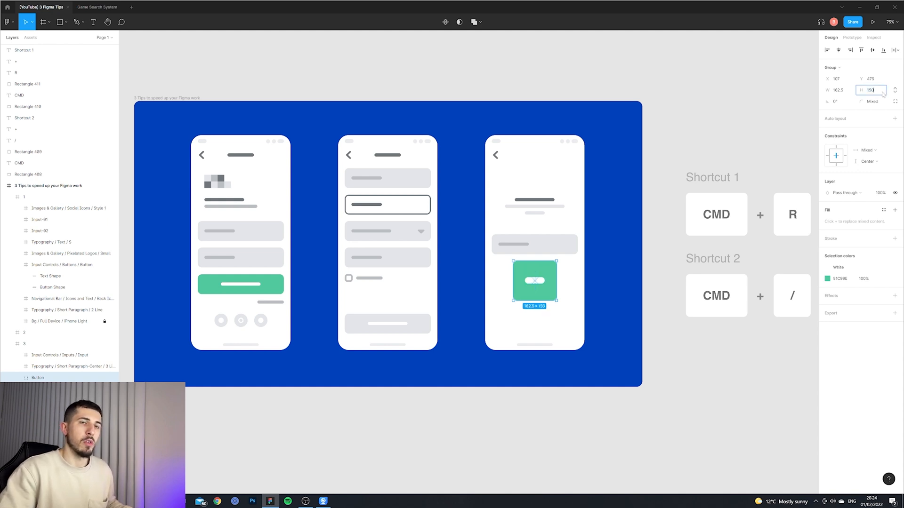
type("*2")
key("Return")
key("ctrl+z")
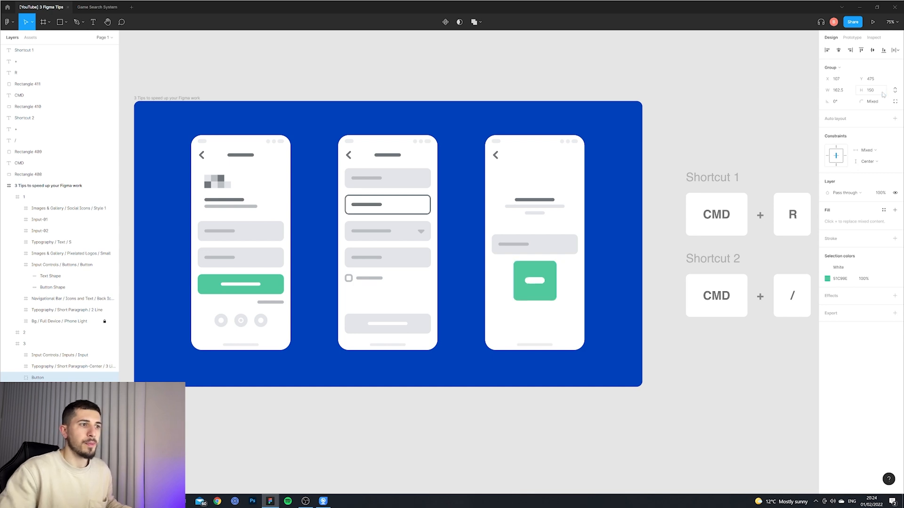
key("ctrl+z")
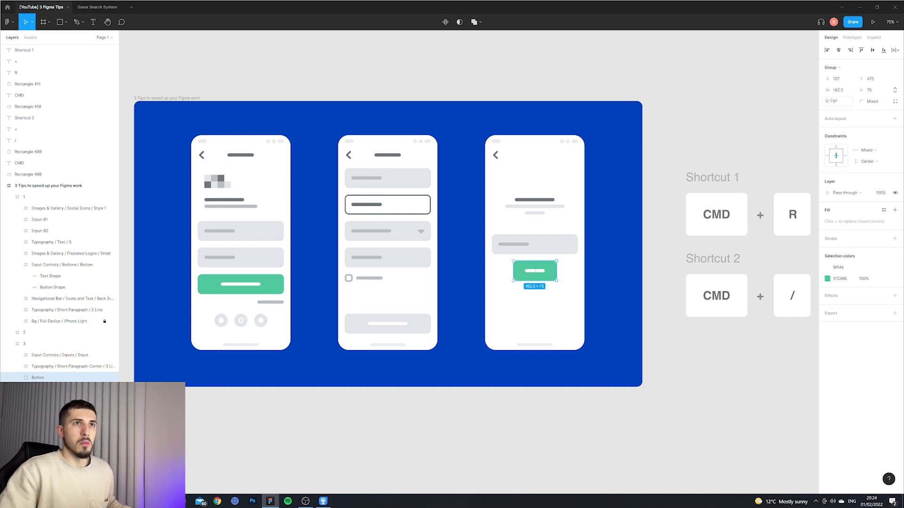
Rotate the Button group by +90 degrees, move it down, undo both, and deselect.
mouse_move(829, 101)
left_mouse_down()
mouse_move(817, 101)
mouse_move(829, 101)
left_mouse_up()
left_click(842, 102)
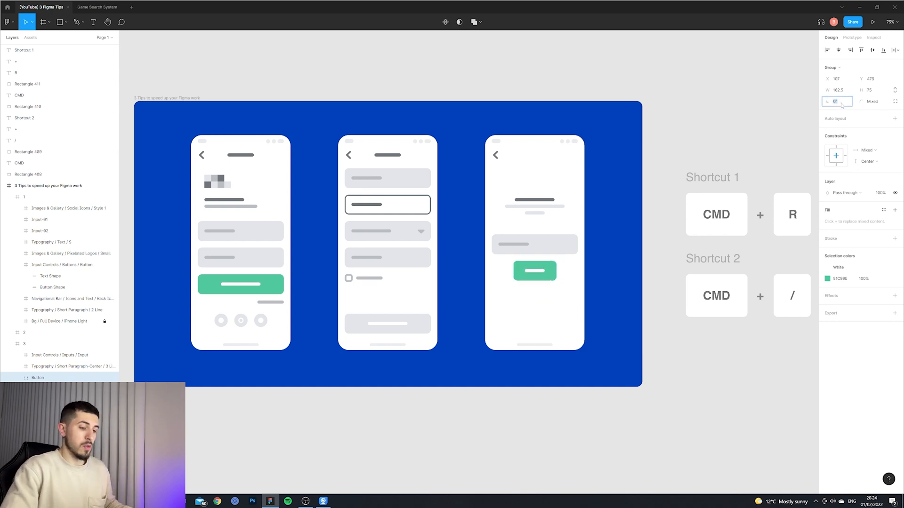
left_click(842, 104)
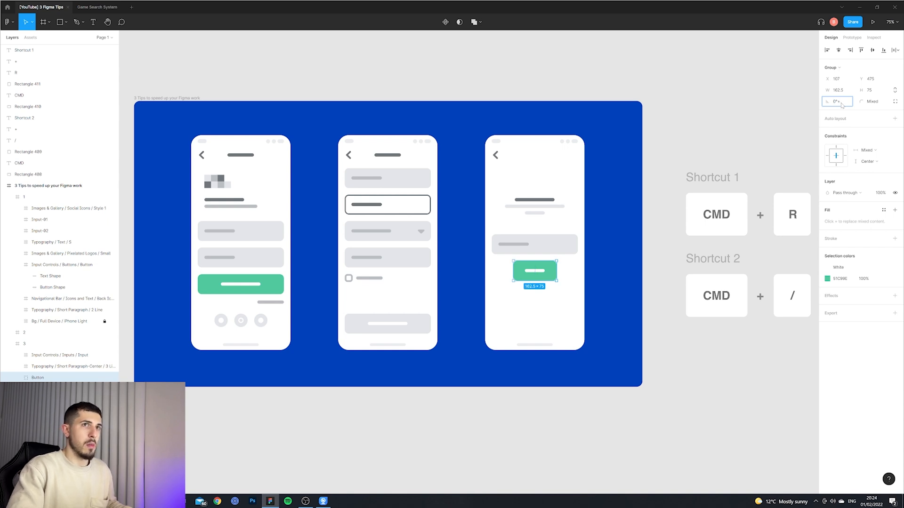
type("+90")
key("Return")
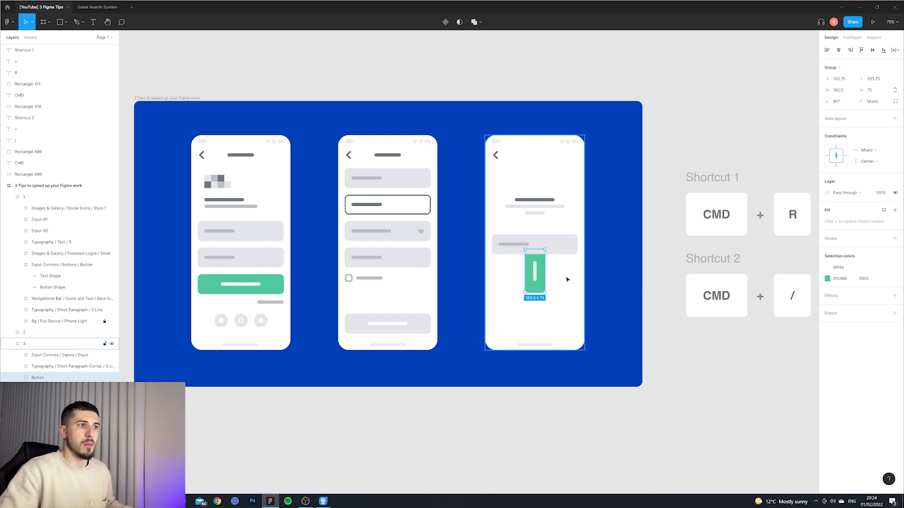
left_click_drag(541, 278, 541, 294)
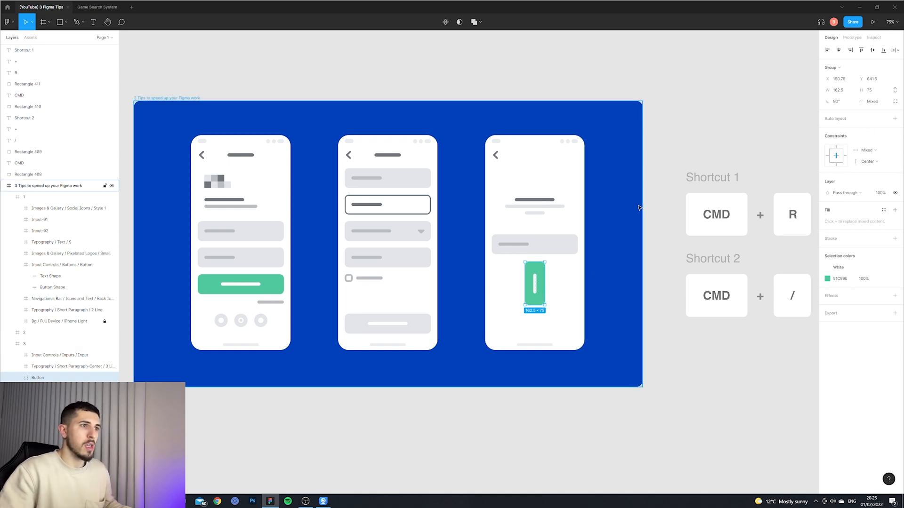
key("ctrl+z")
key("ctrl+z")
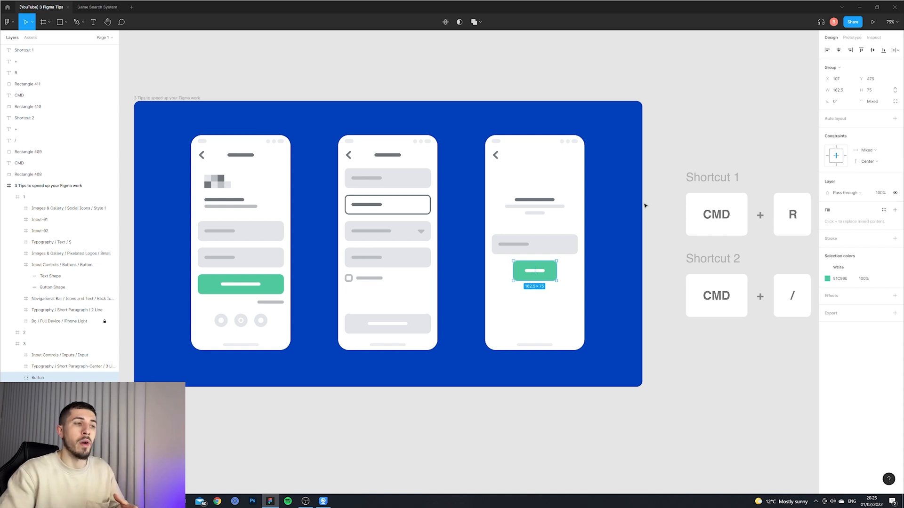
left_click(673, 168)
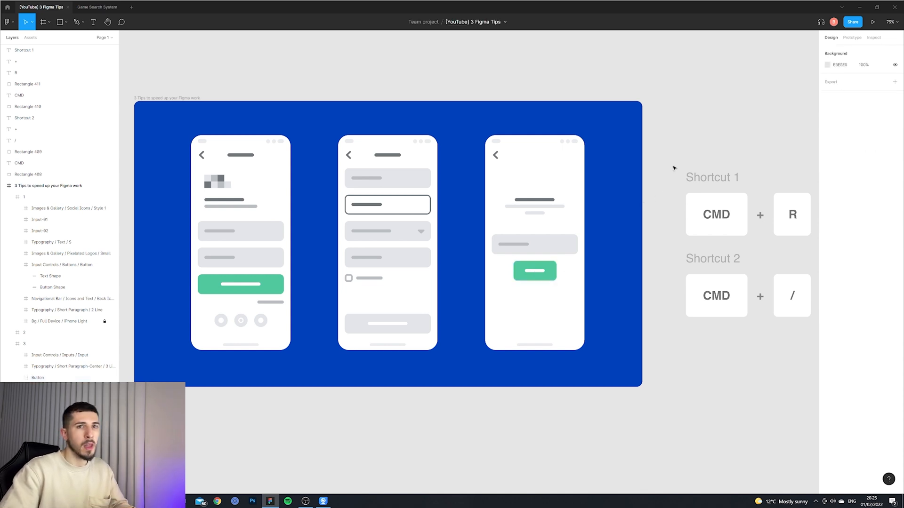